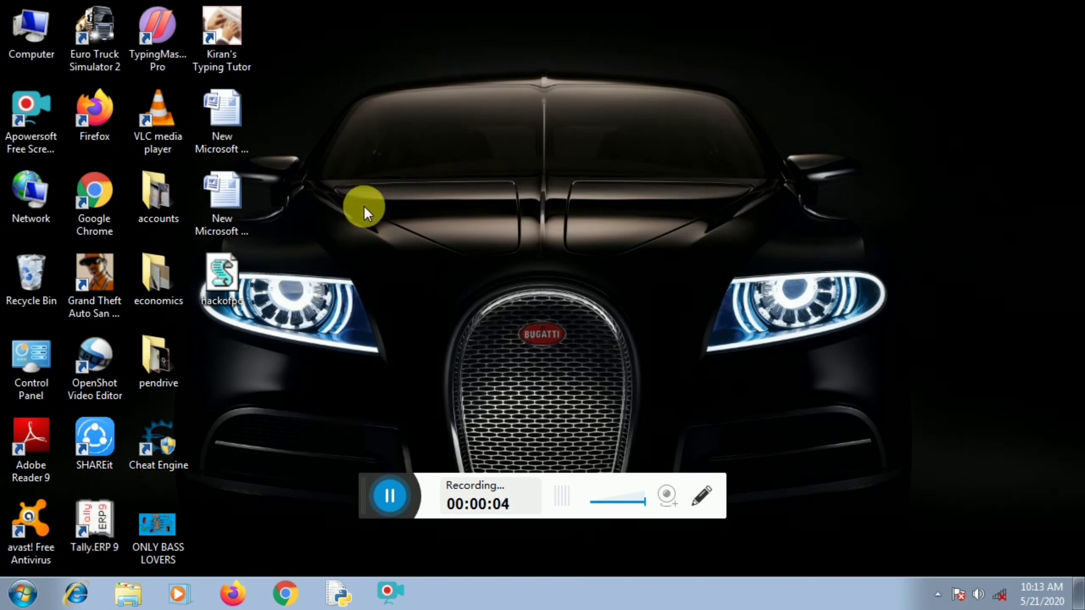
key("super")
type("TODAY ")
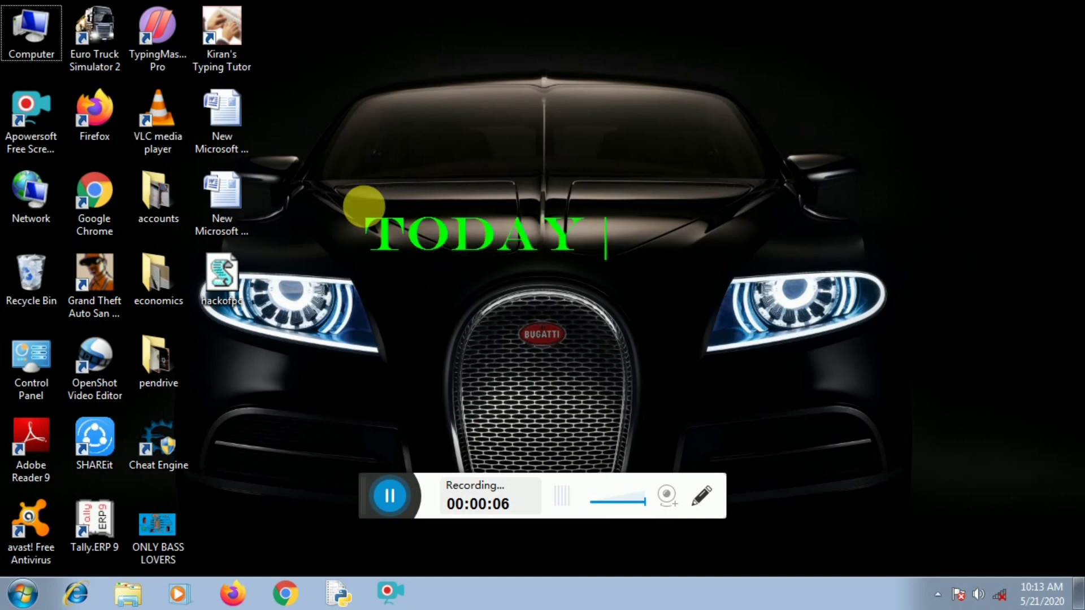
type("WE ARE H")
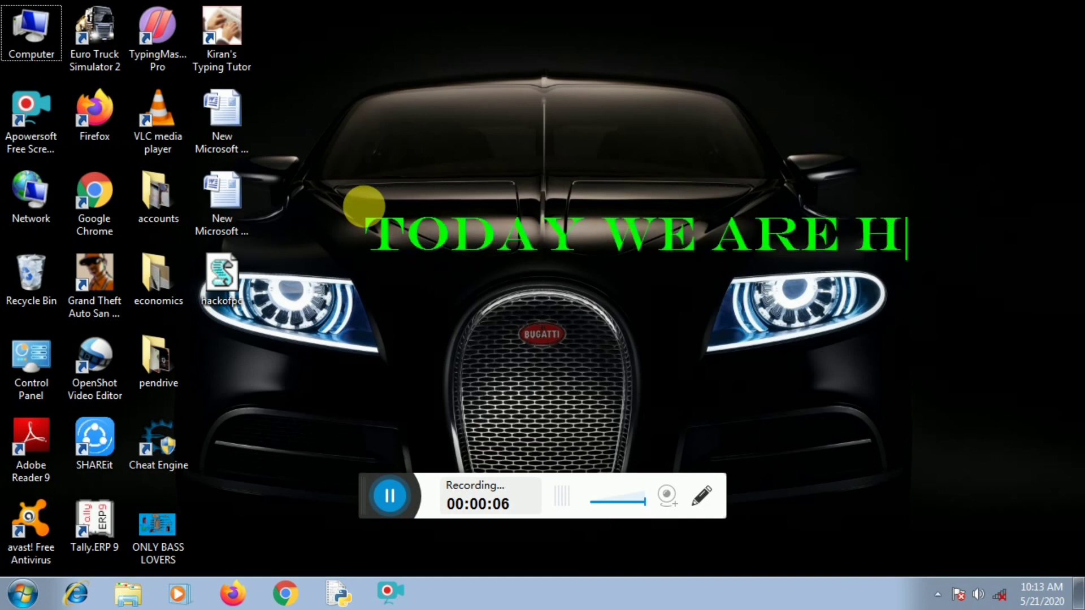
type("ERE")
key("Return")
type("TO MA")
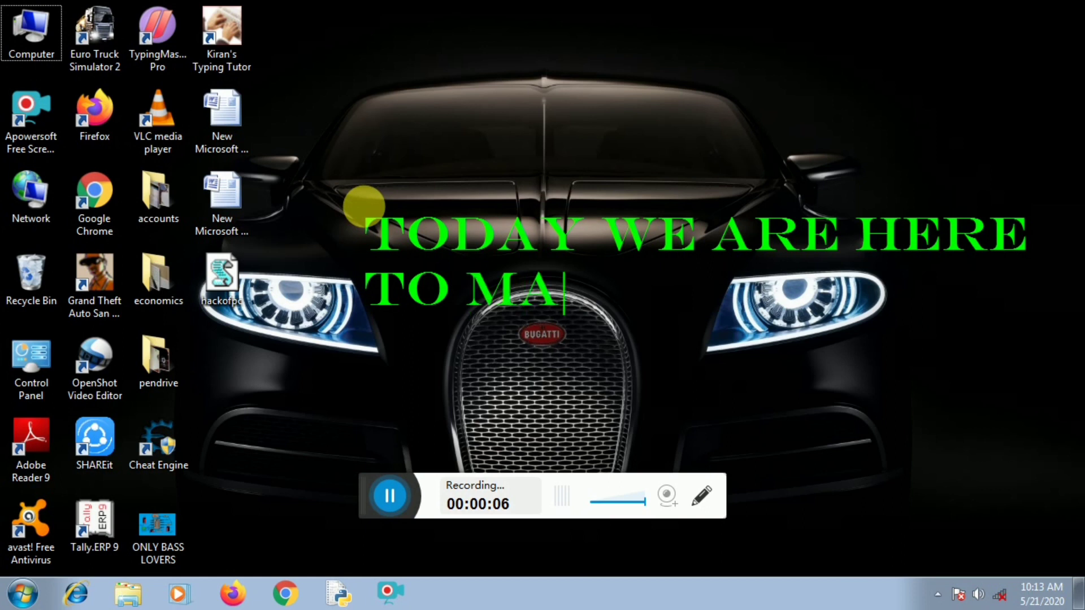
type("KE ")
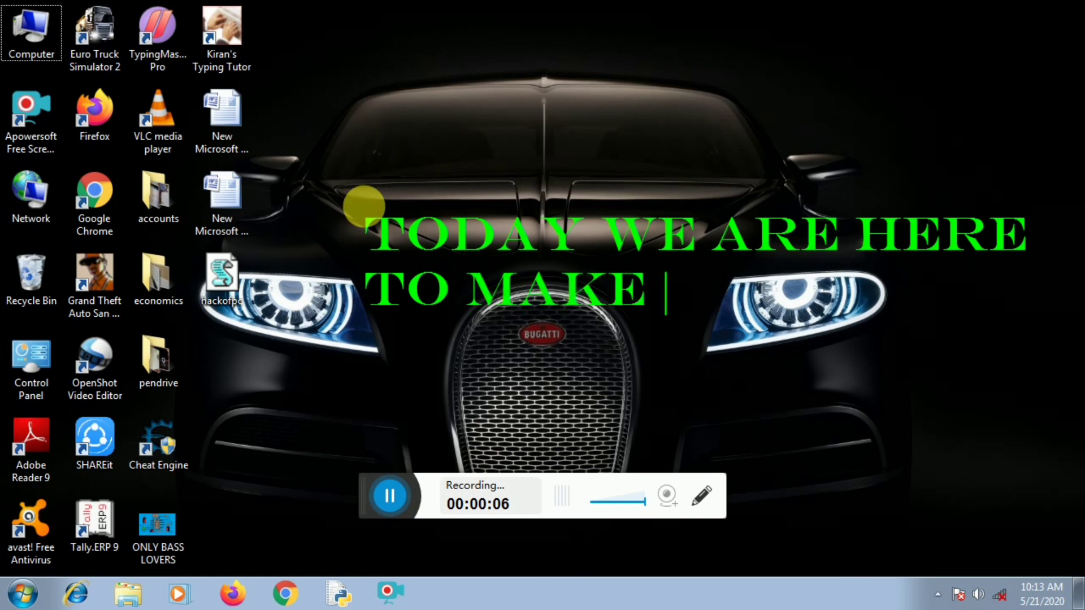
type("A DO")
key("BackSpace")
type("I")
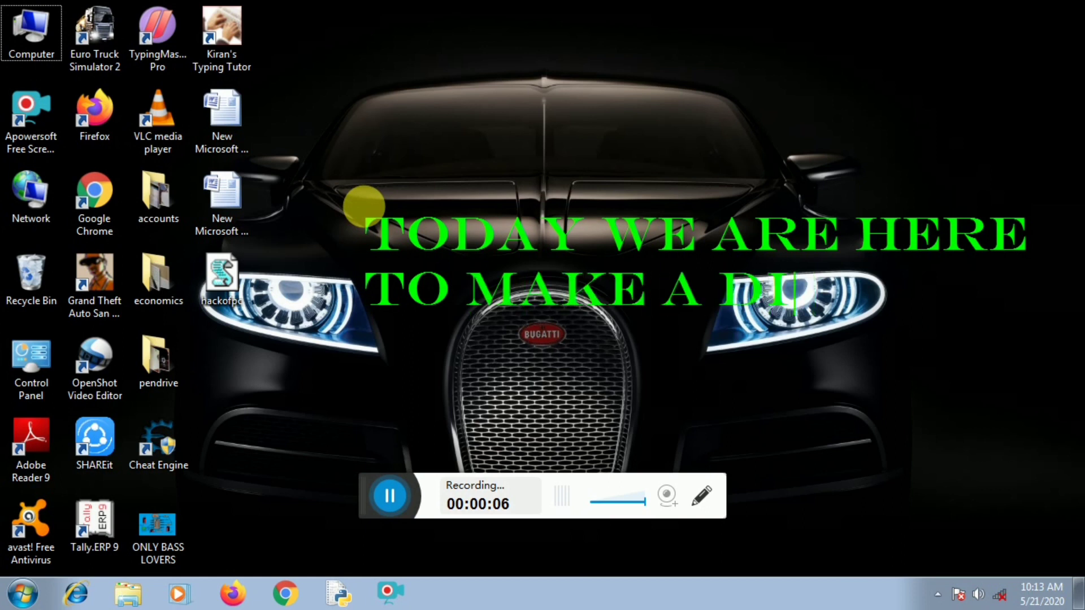
type("ARY")
key("Return")
type("(JOURNAL")
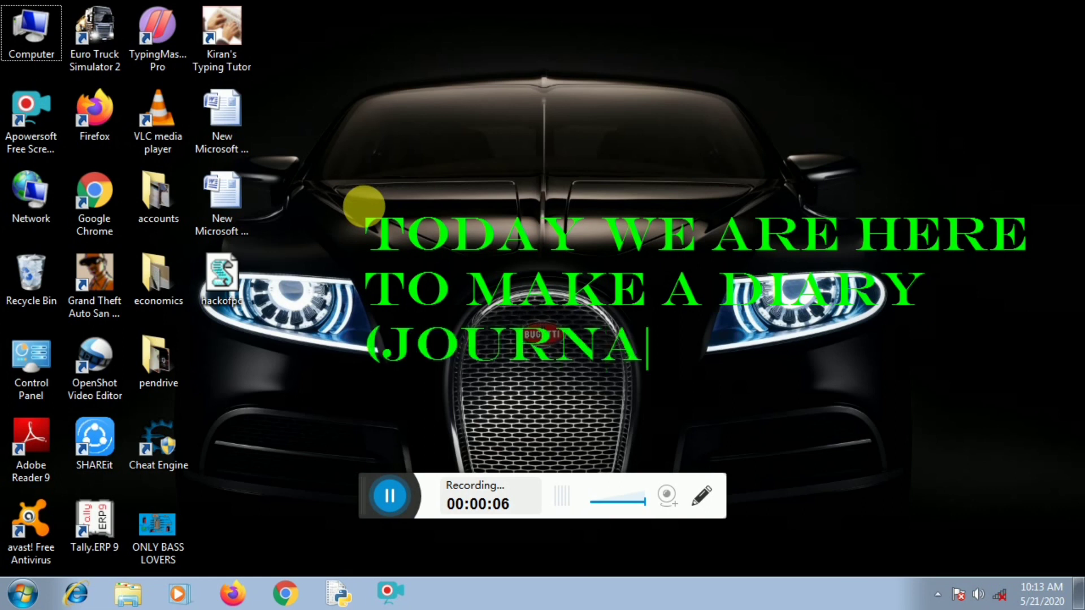
type(")")
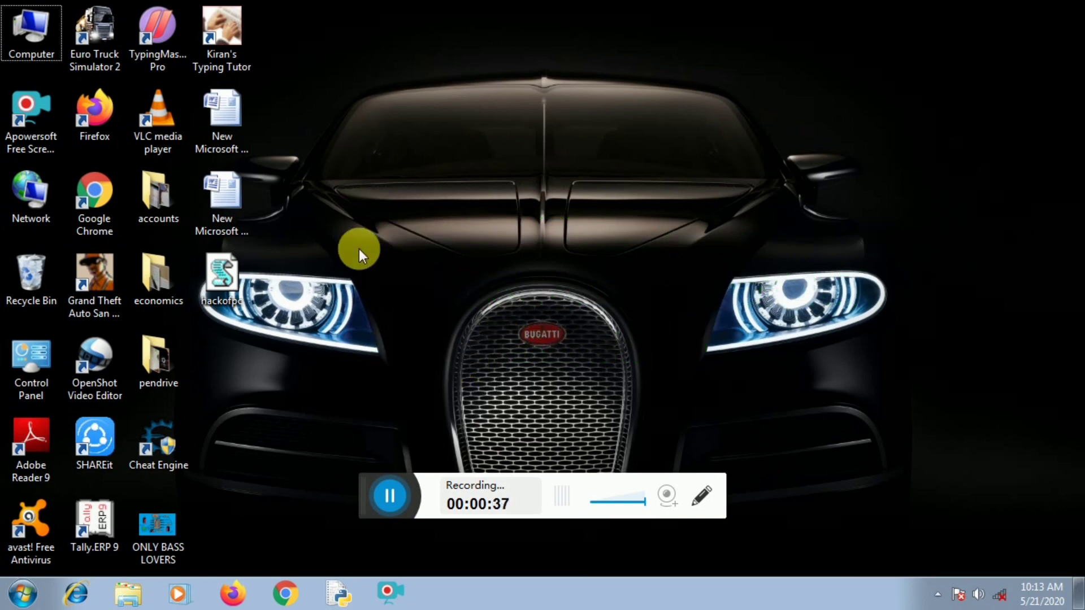
left_click(358, 248)
type("OPEN NOTEPAD")
key("Return")
type("IN YOUR ")
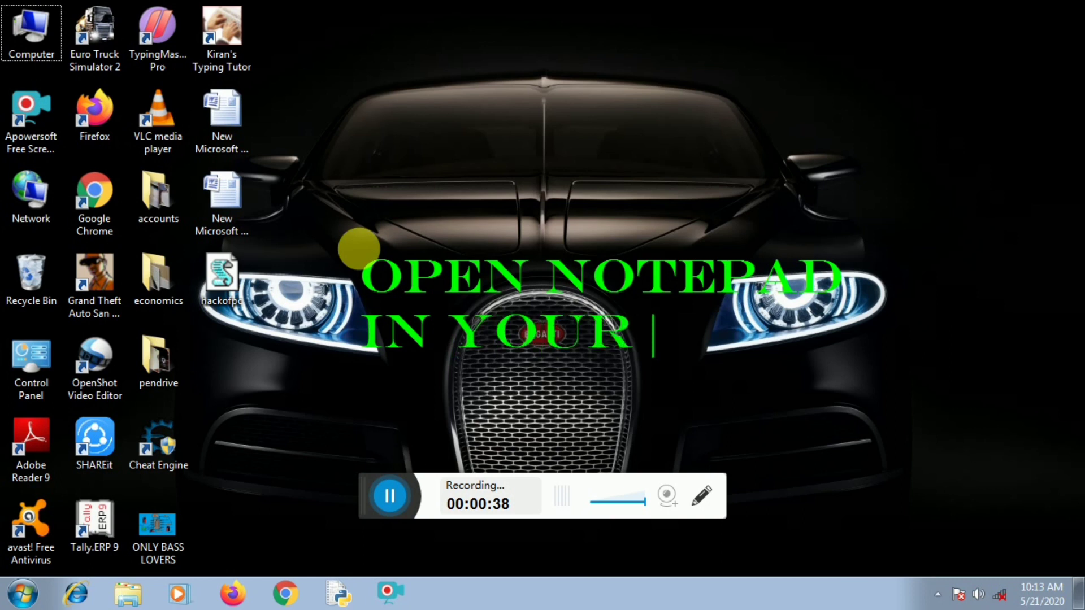
type("PC")
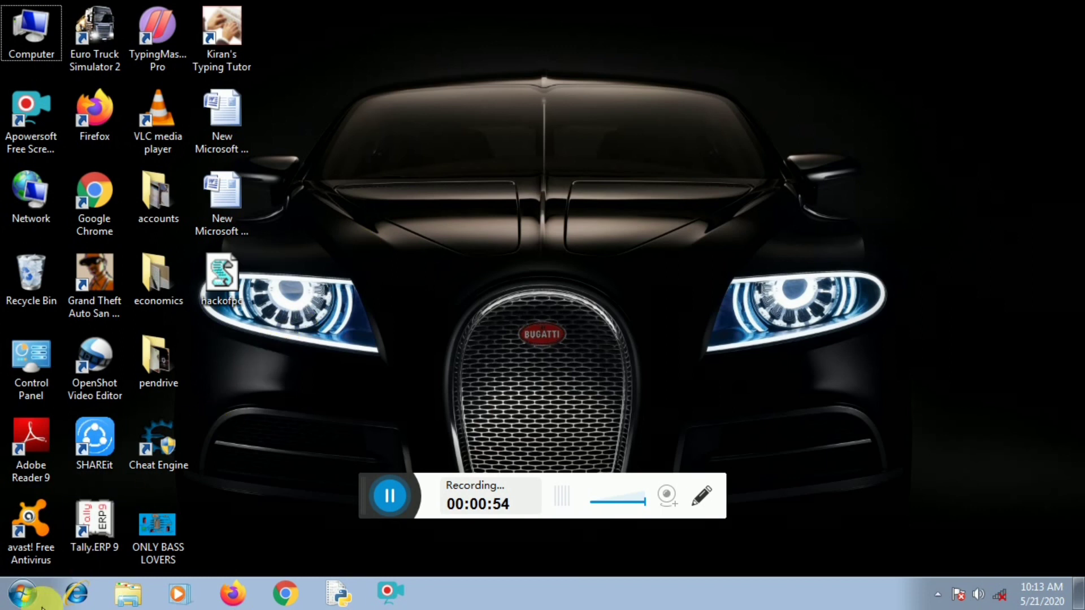
- Open a blank Notepad document and enter .LOG on its first line
left_click(35, 596)
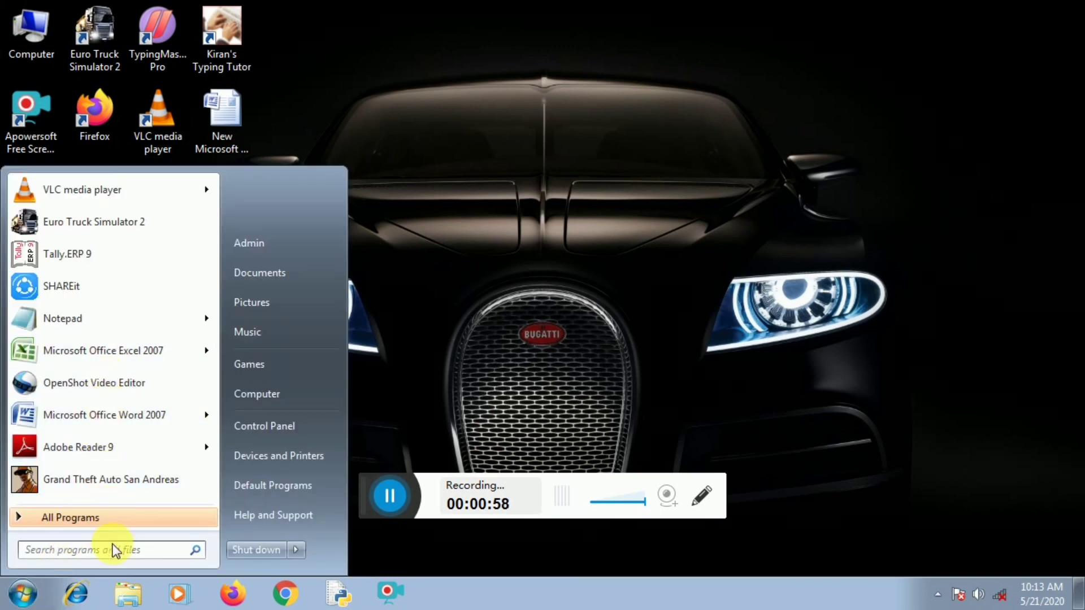
left_click(149, 320)
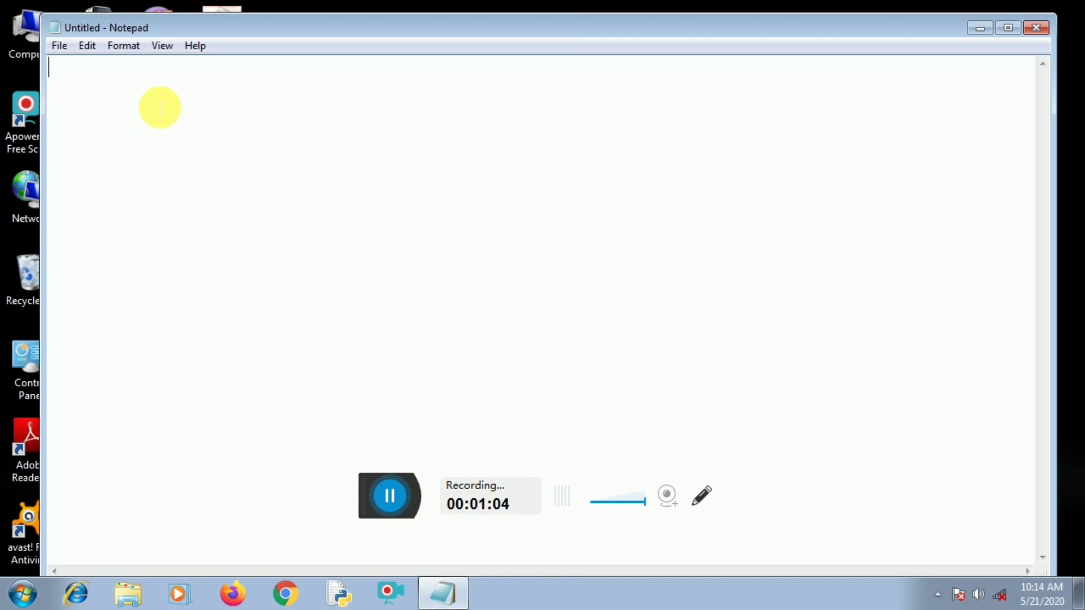
type("-")
type("LO")
type("G")
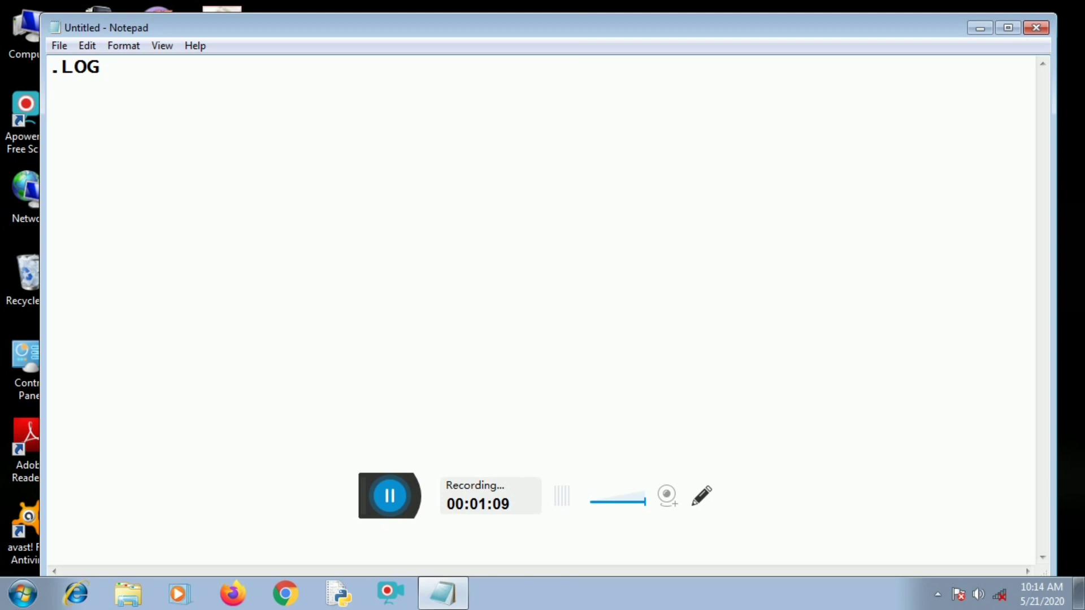
- Write the note "after write this save it by pressing ctrl+s in this extension log.txt" a few lines below .LOG, breaking before "in" and "log.txt"
key("Return")
type("ag")
key("BackSpace")
type("fw")
key("Home")
key("BackSpace")
key("Right")
key("BackSpace")
type("ter write this ")
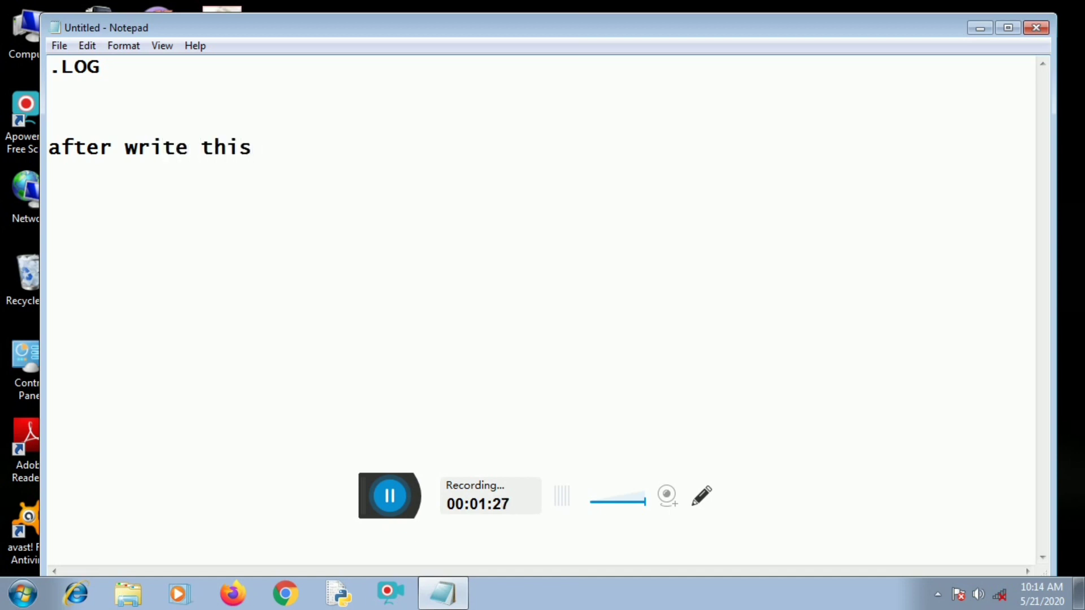
type("save it by pressingh")
key("BackSpace")
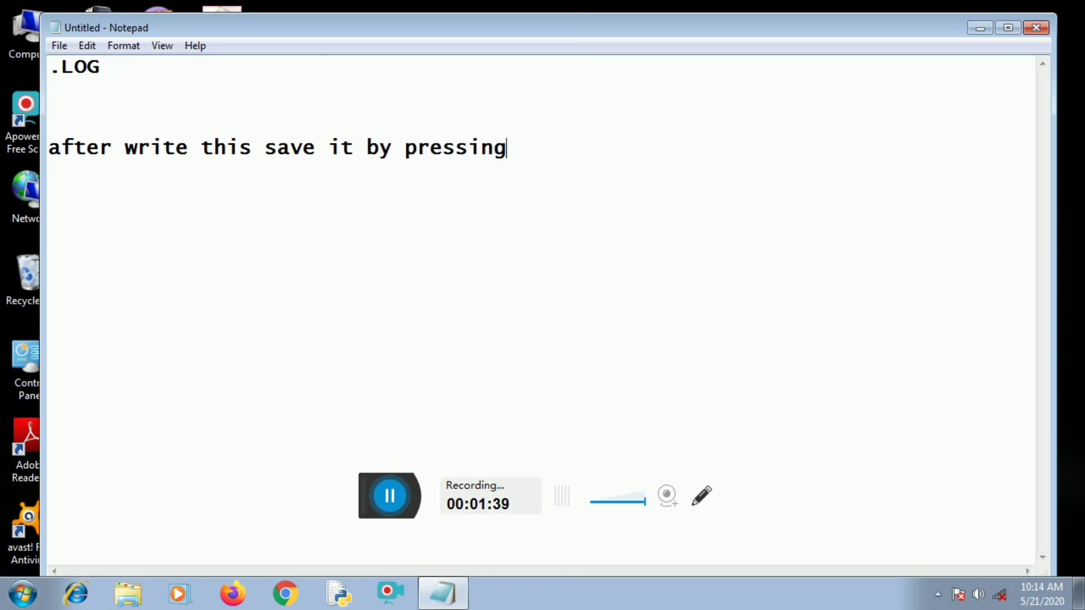
type("ctrl+s")
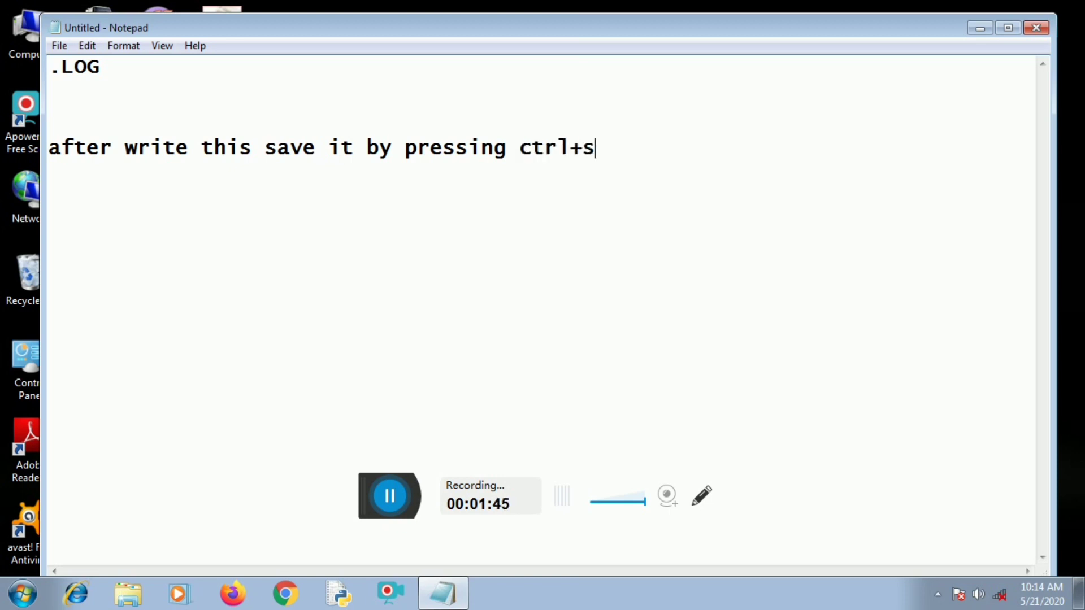
key("Return")
type("in this exte")
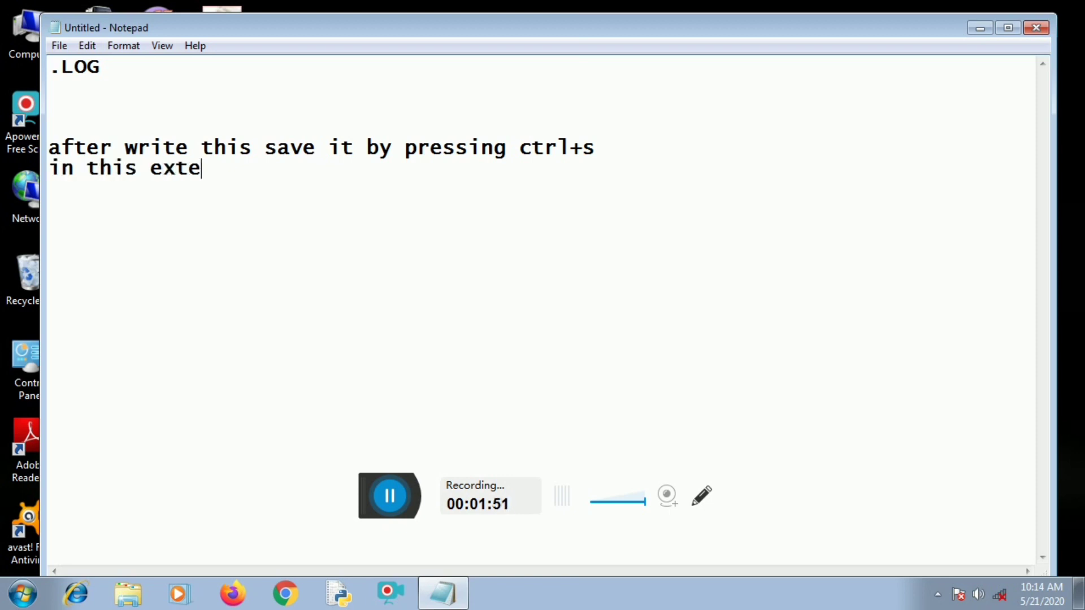
type("nsion")
key("Return")
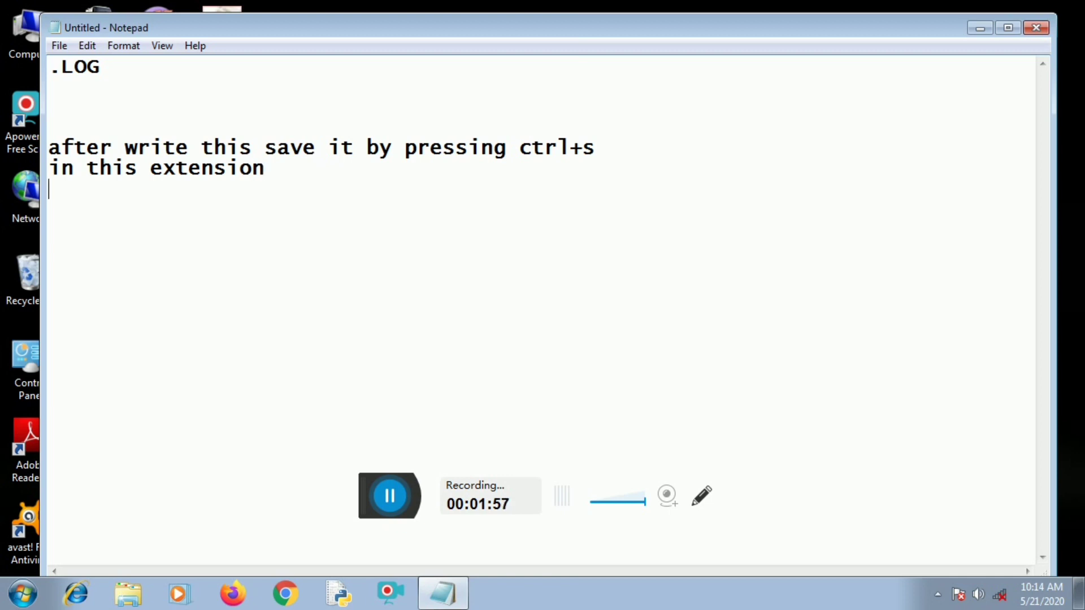
type("log")
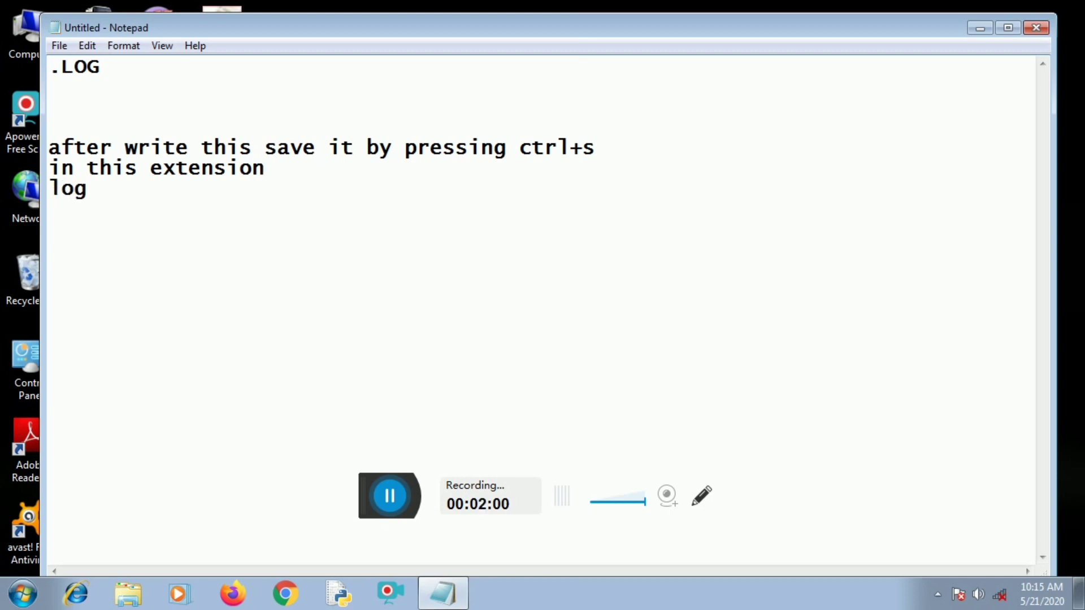
type(".txt")
- Delete the whole note below .LOG, keeping only the .LOG line as text
key("BackSpace")
key("BackSpace")
key("BackSpace")
key("BackSpace")
key("BackSpace")
key("BackSpace")
key("BackSpace")
key("BackSpace")
key("BackSpace")
key("BackSpace")
key("BackSpace")
key("BackSpace")
key("BackSpace")
key("BackSpace")
key("BackSpace")
key("BackSpace")
key("BackSpace")
key("BackSpace")
key("BackSpace")
key("BackSpace")
key("BackSpace")
key("BackSpace")
key("BackSpace")
key("BackSpace")
key("BackSpace")
key("BackSpace")
key("BackSpace")
key("BackSpace")
key("BackSpace")
key("BackSpace")
key("BackSpace")
key("BackSpace")
key("BackSpace")
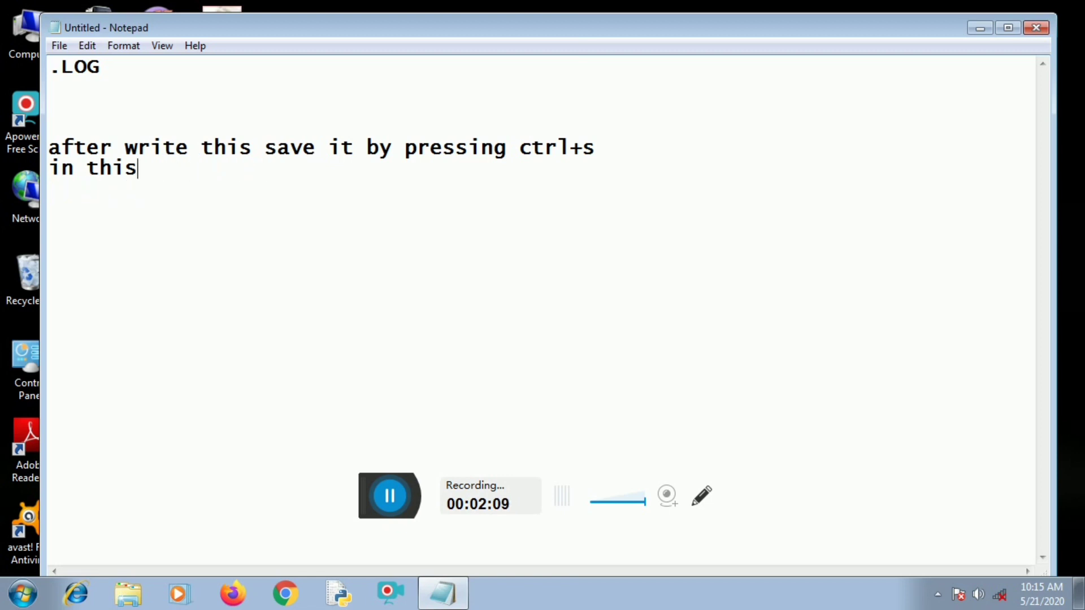
key("BackSpace")
key("BackSpace")
key("BackSpace")
key("BackSpace")
key("BackSpace")
key("BackSpace")
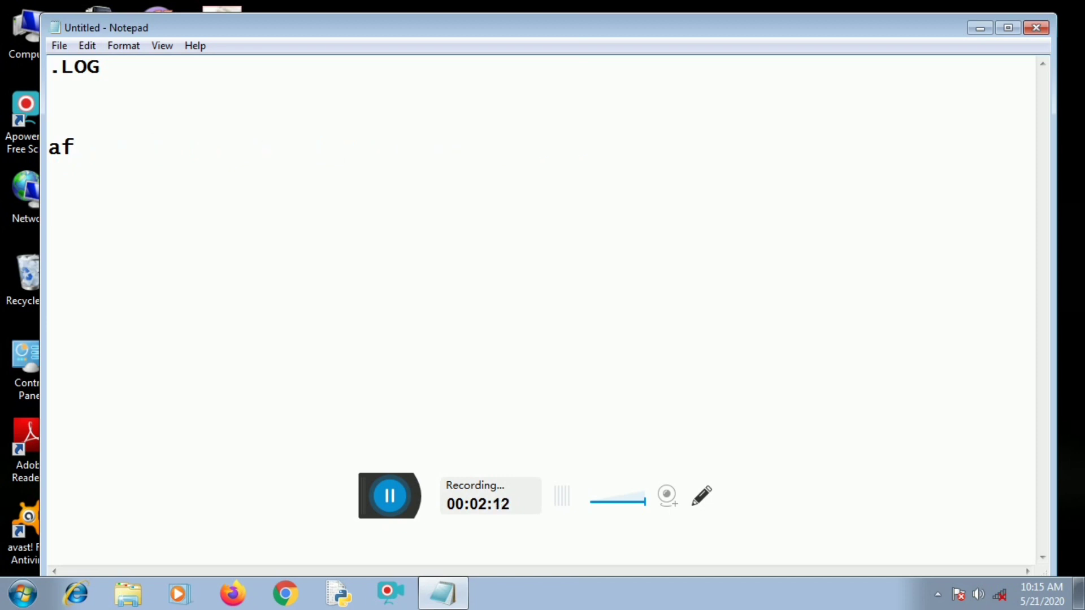
- Save the document on the desktop as log.txt and close it
key("ctrl+s")
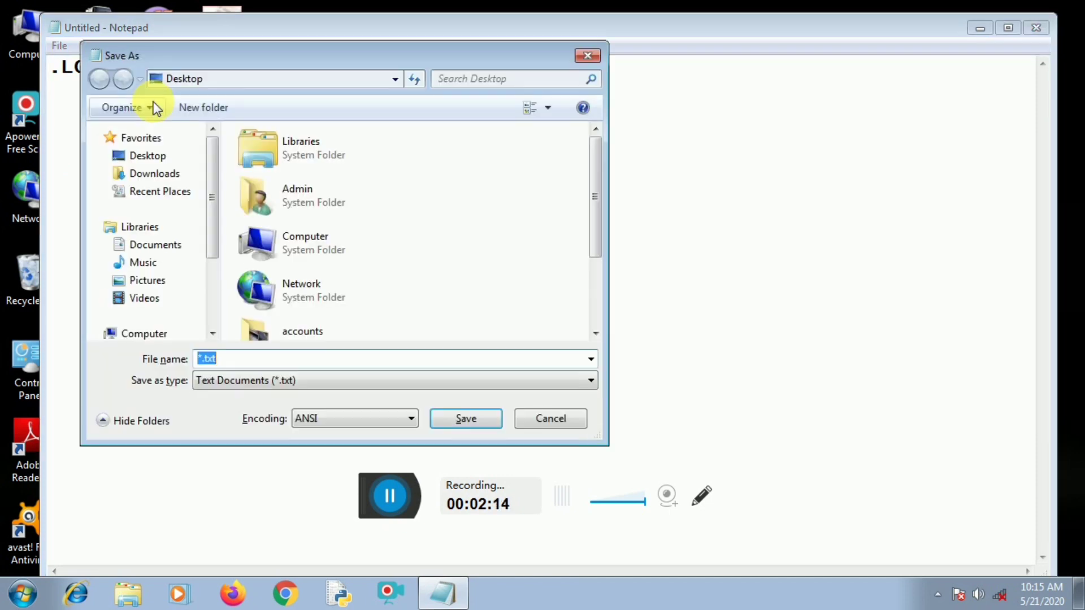
left_click(232, 361)
key("BackSpace")
key("BackSpace")
key("BackSpace")
type("log.tx")
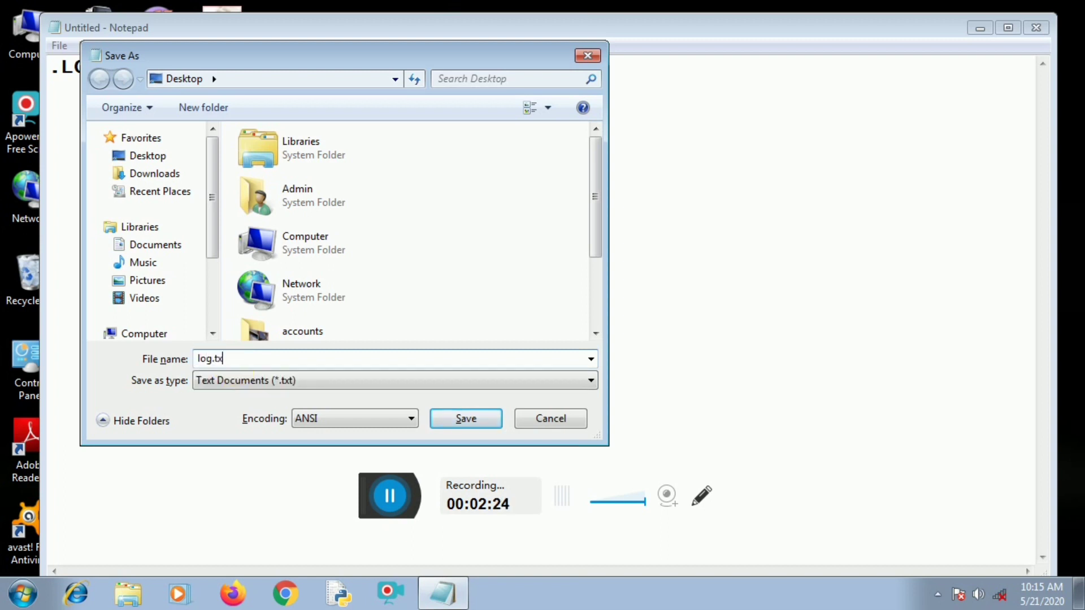
type("t")
left_click(466, 422)
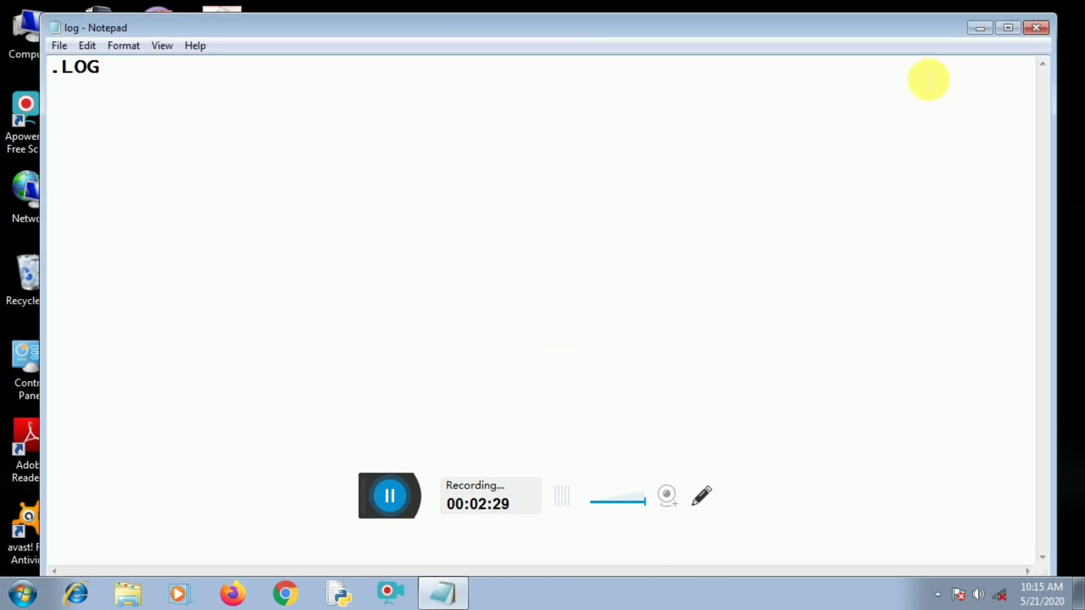
left_click(1032, 29)
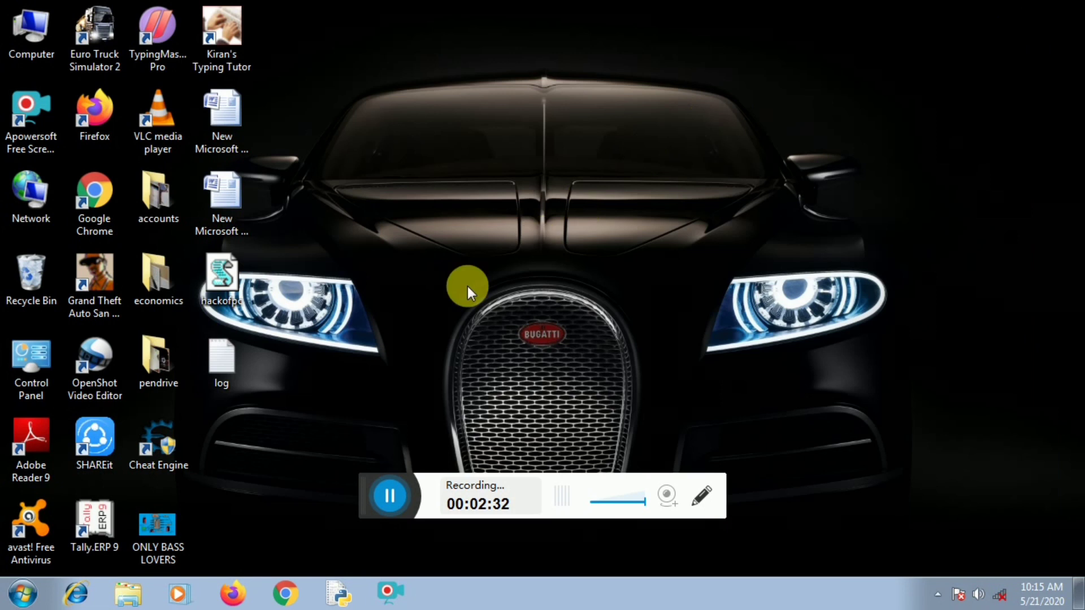
- Reopen the log file from the desktop and write "for example i am writting my important details today" under the timestamp
double_click(228, 345)
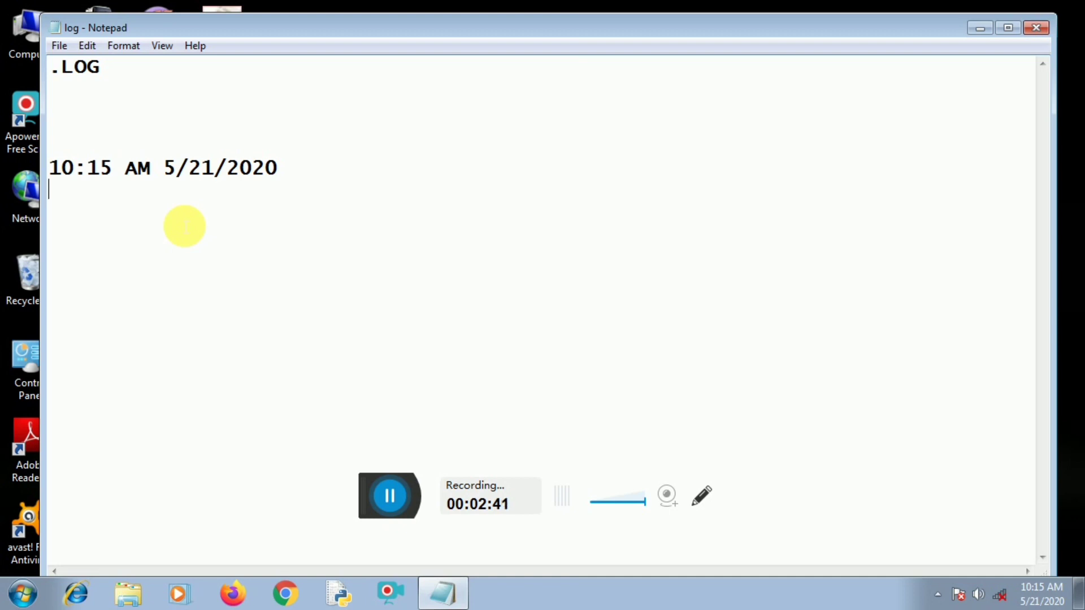
type("for")
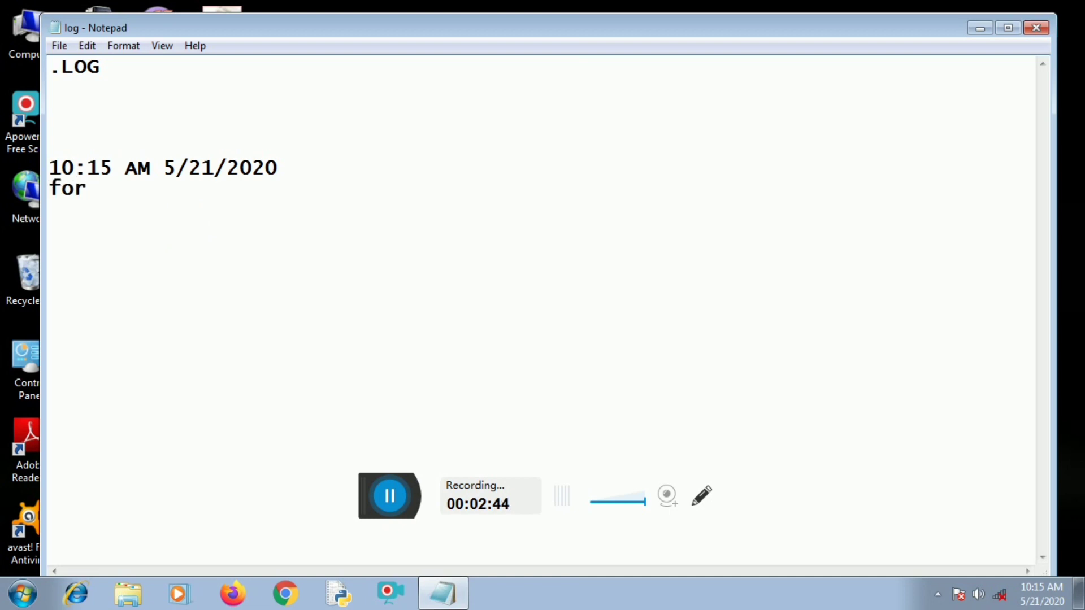
type(" example i am writting ")
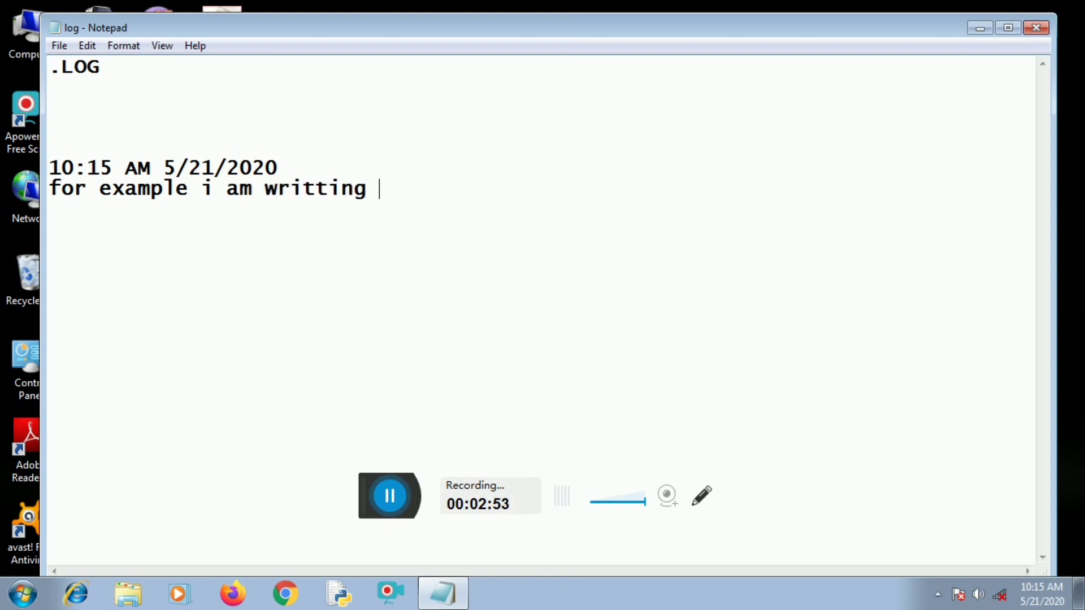
type("my na")
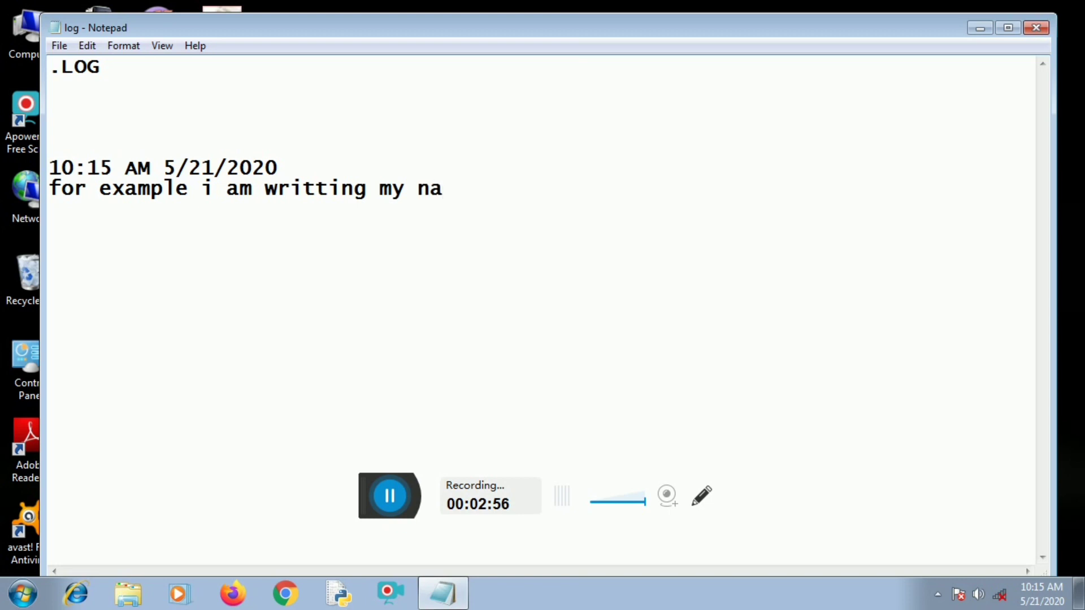
key("BackSpace")
key("BackSpace")
type("important dte")
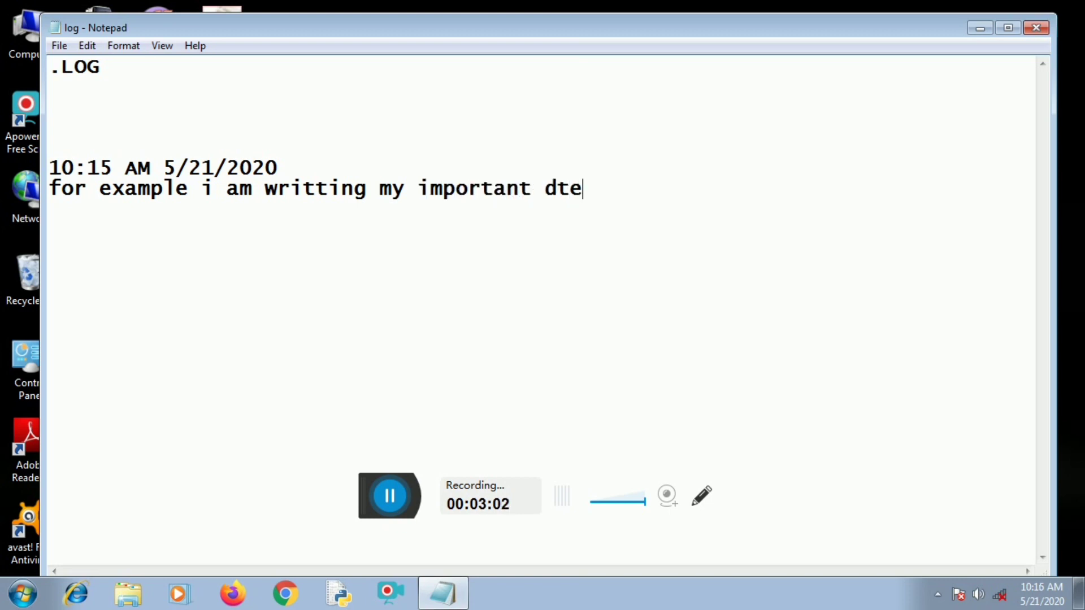
key("BackSpace")
key("BackSpace")
type("etails to")
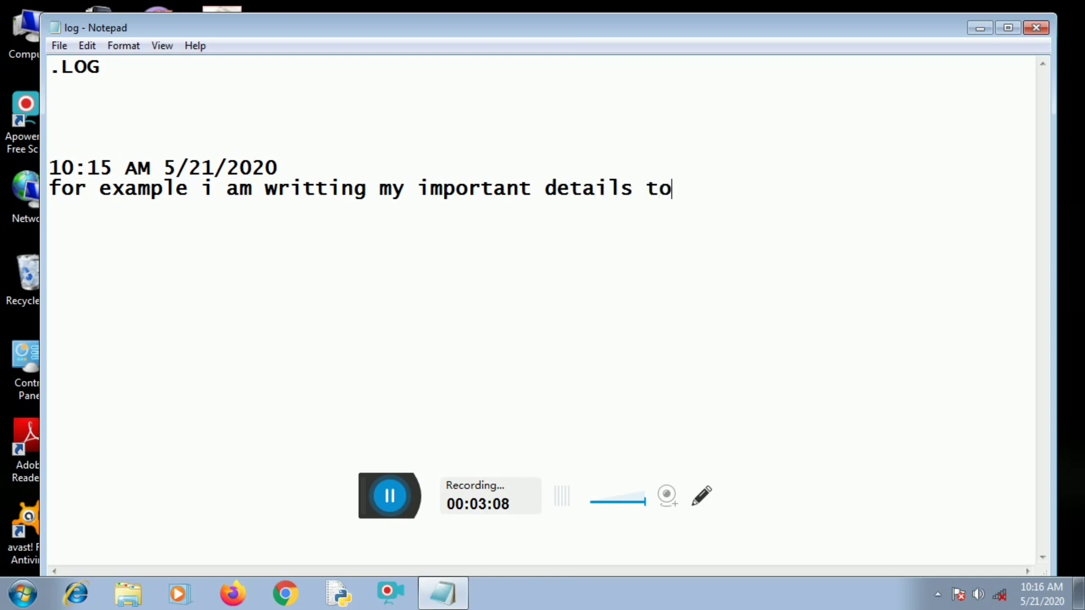
type("day")
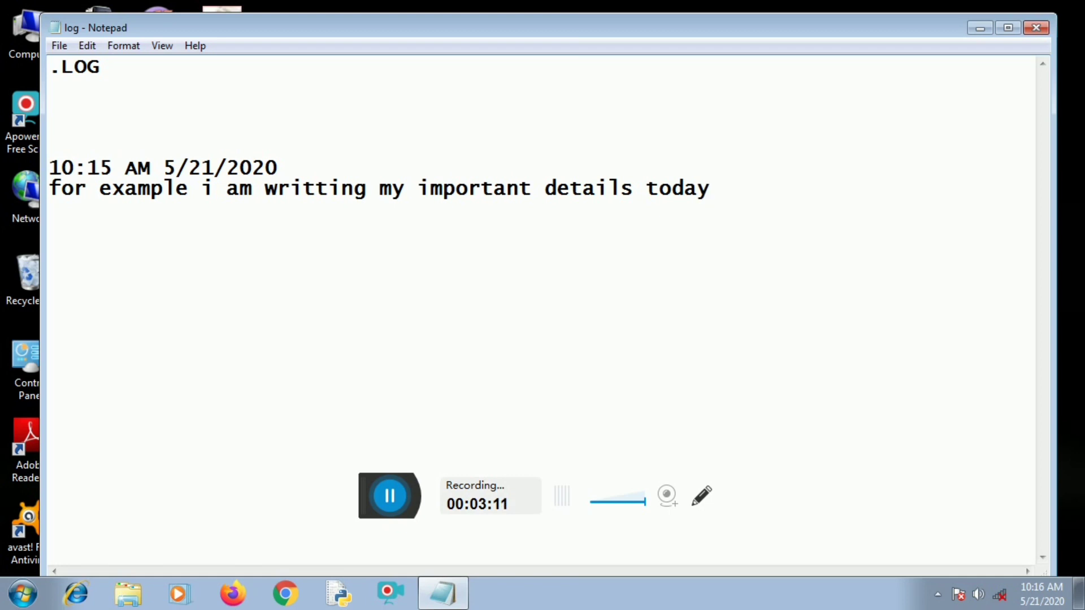
- Extend the diary entry after "today" with "and the date is 5.21.2020"
type(" the date")
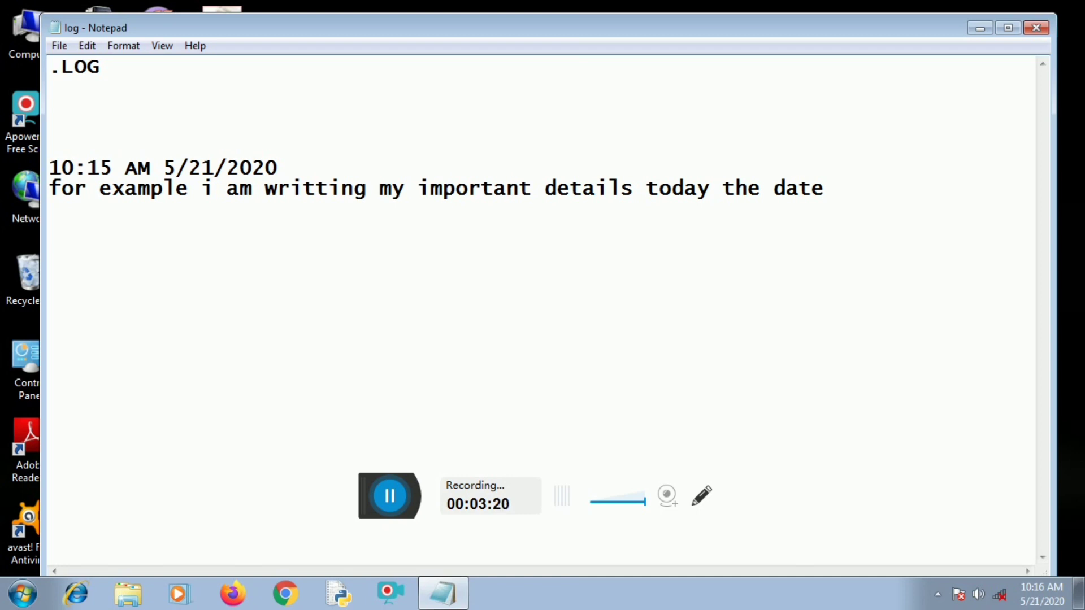
key("Left")
key("Left")
key("Left")
key("Left")
type("and")
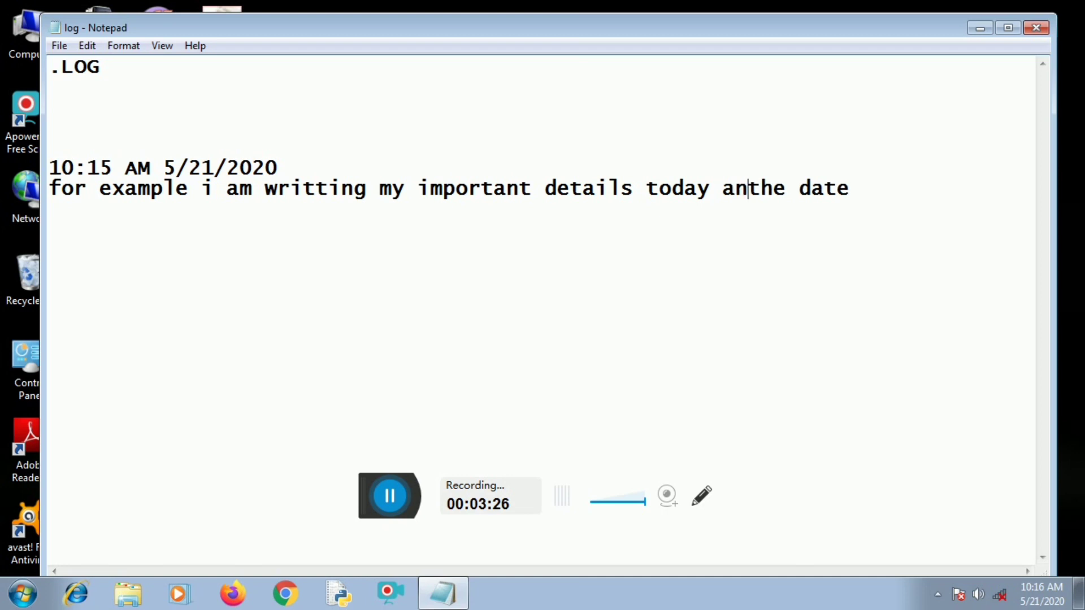
key("Right")
key("Right")
key("Right")
key("Right")
type("is ")
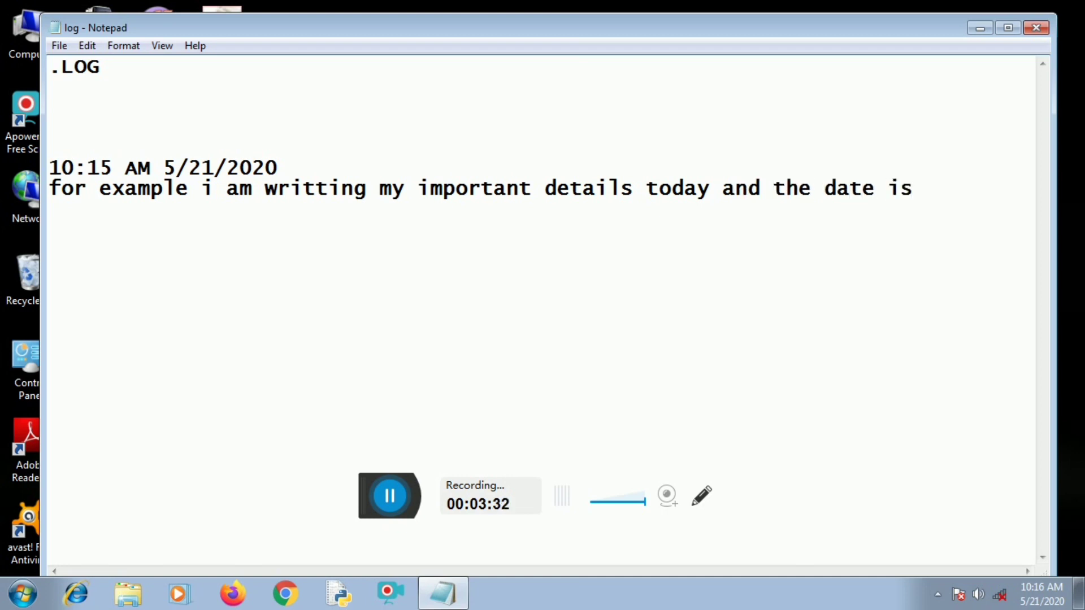
type("5")
key("BackSpace")
type(".21.2020")
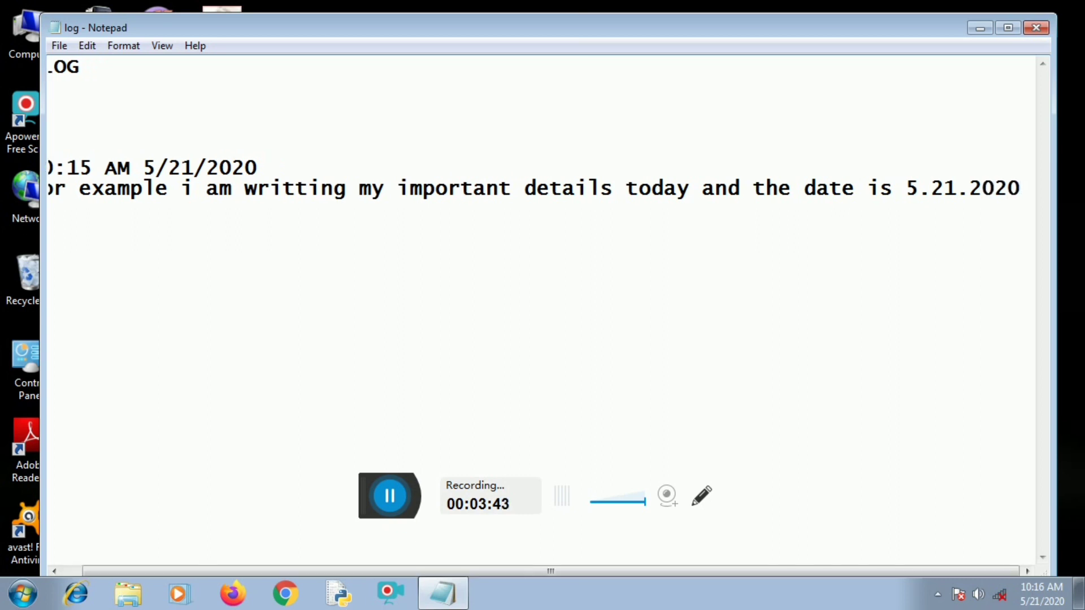
- Add the line "it will change date tommarow it self" directly below the diary entry, followed by blank lines
key("Return")
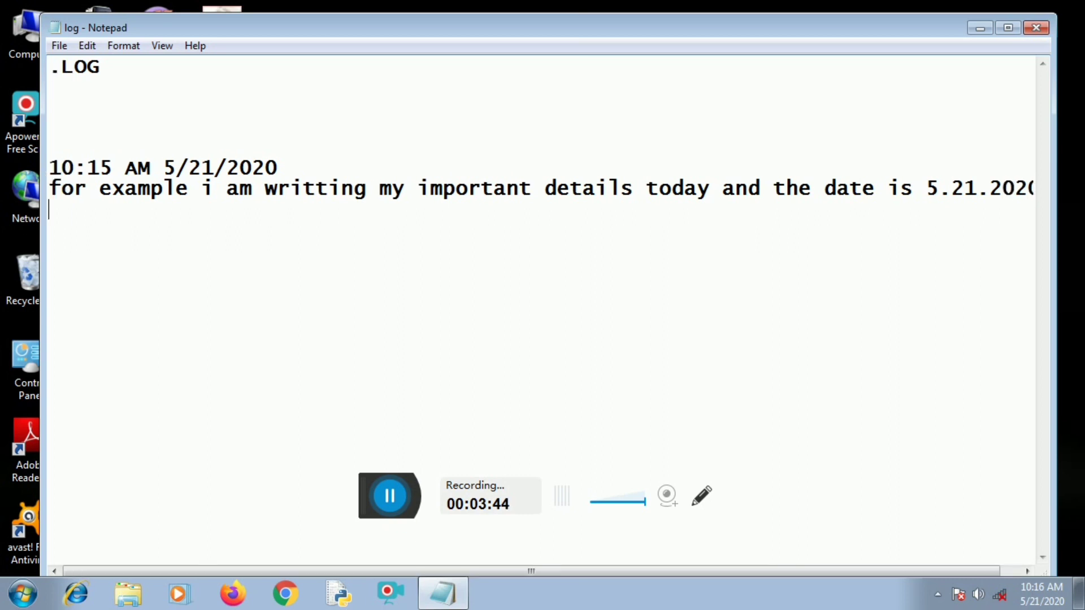
type("it wi")
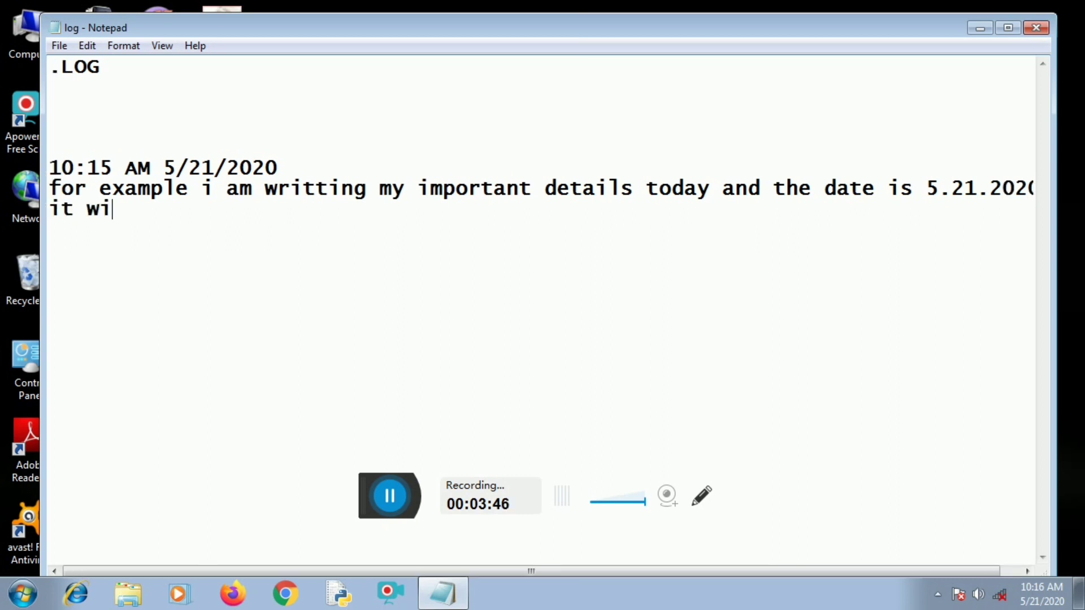
type("ll change thi")
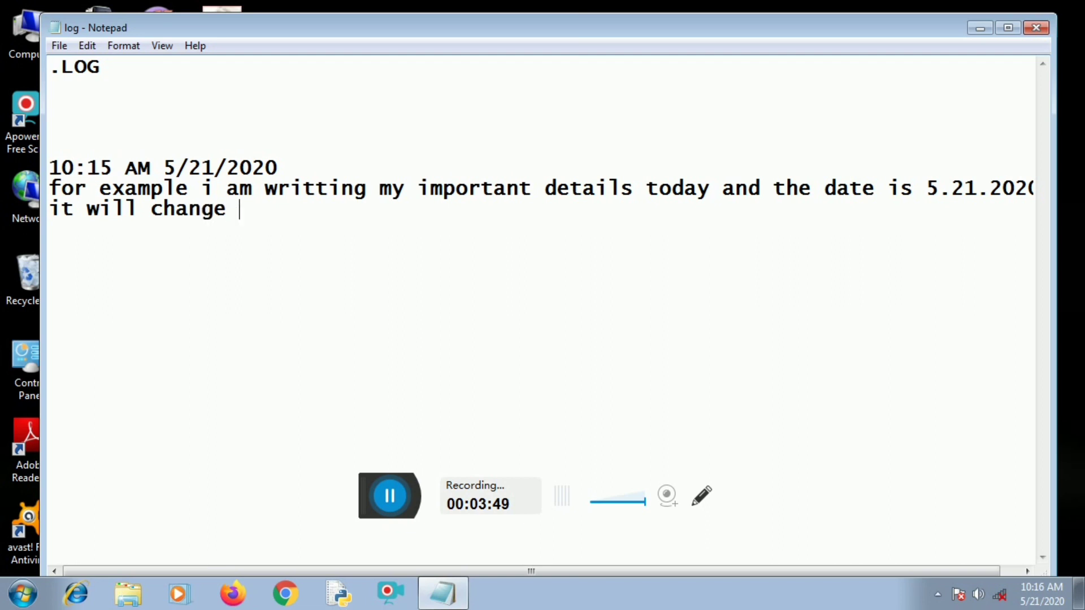
key("BackSpace")
key("BackSpace")
key("BackSpace")
type("date ")
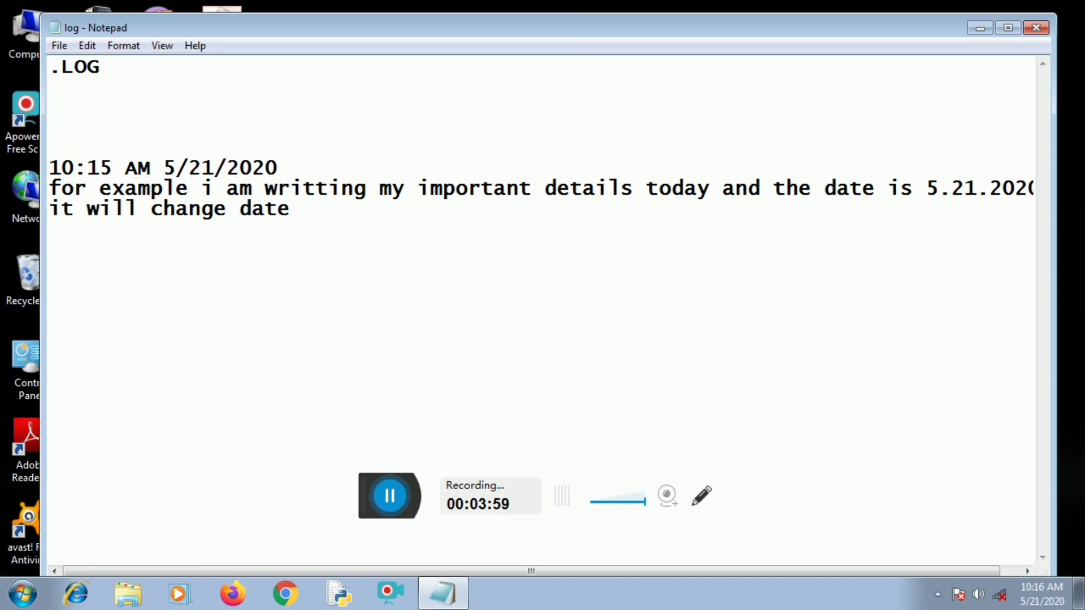
type("tommaro")
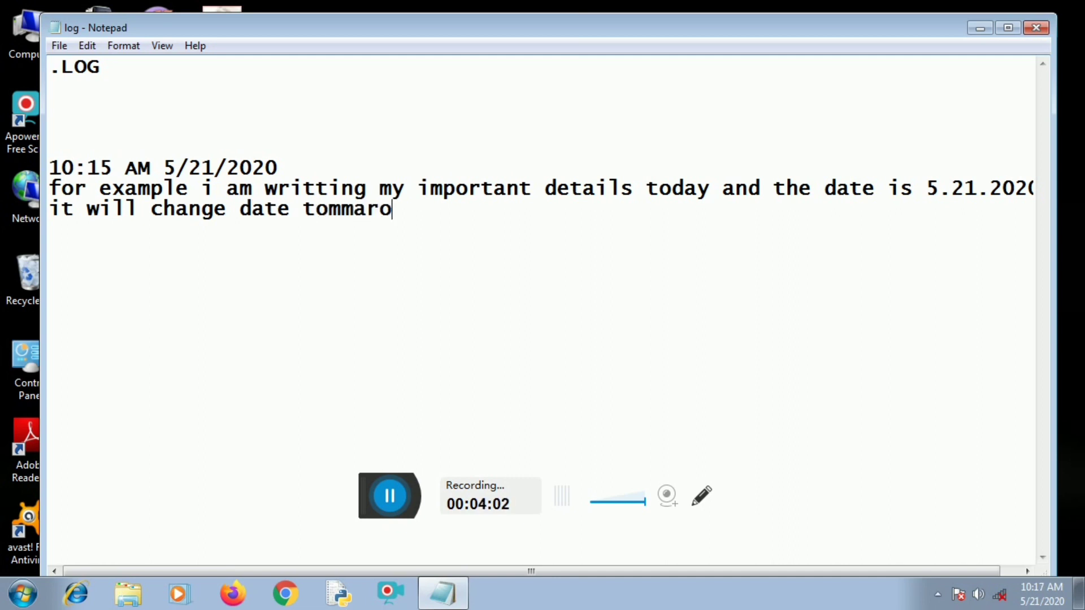
type("w it")
type(" selg")
key("BackSpace")
type("f")
key("Return")
key("Return")
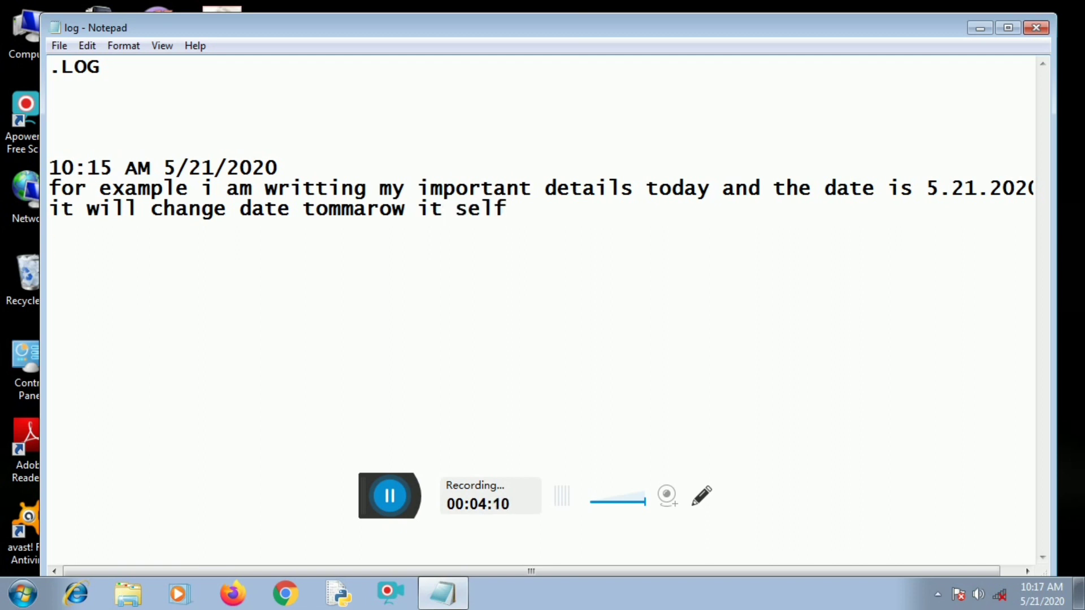
type("lets see")
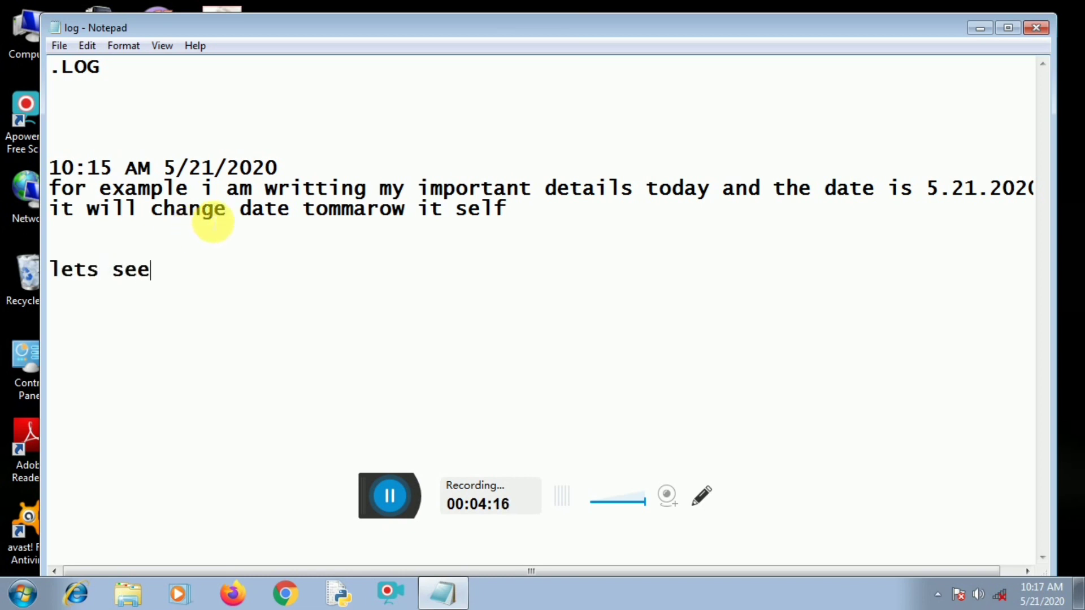
key("BackSpace")
key("BackSpace")
key("BackSpace")
key("BackSpace")
key("BackSpace")
key("BackSpace")
key("BackSpace")
key("BackSpace")
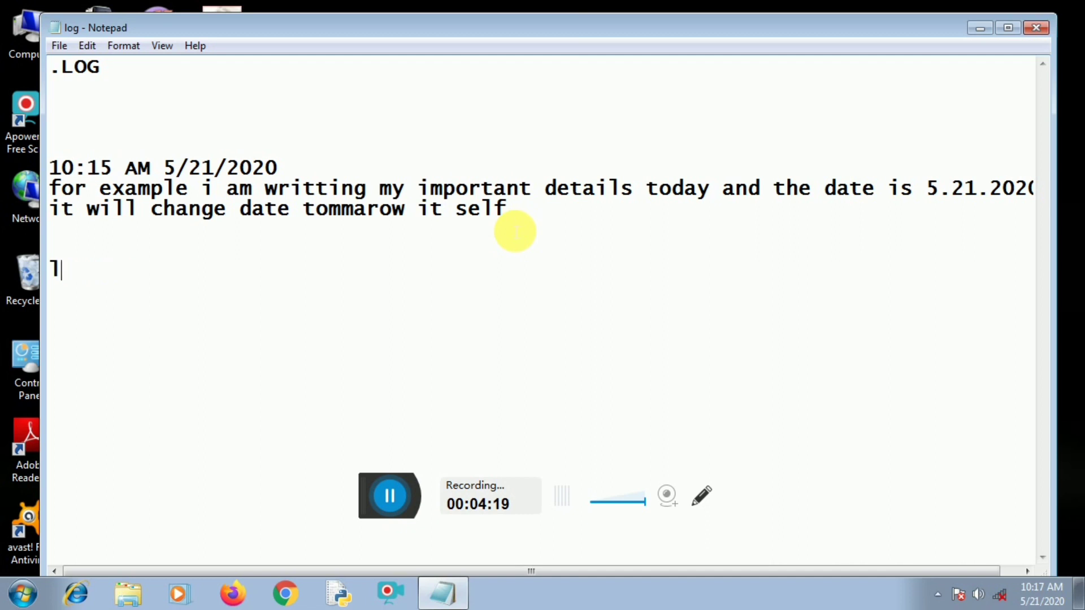
- Write "press ctrl+s after writting your important details" below the diary entry, leaving blank lines in between
type("press ctrl")
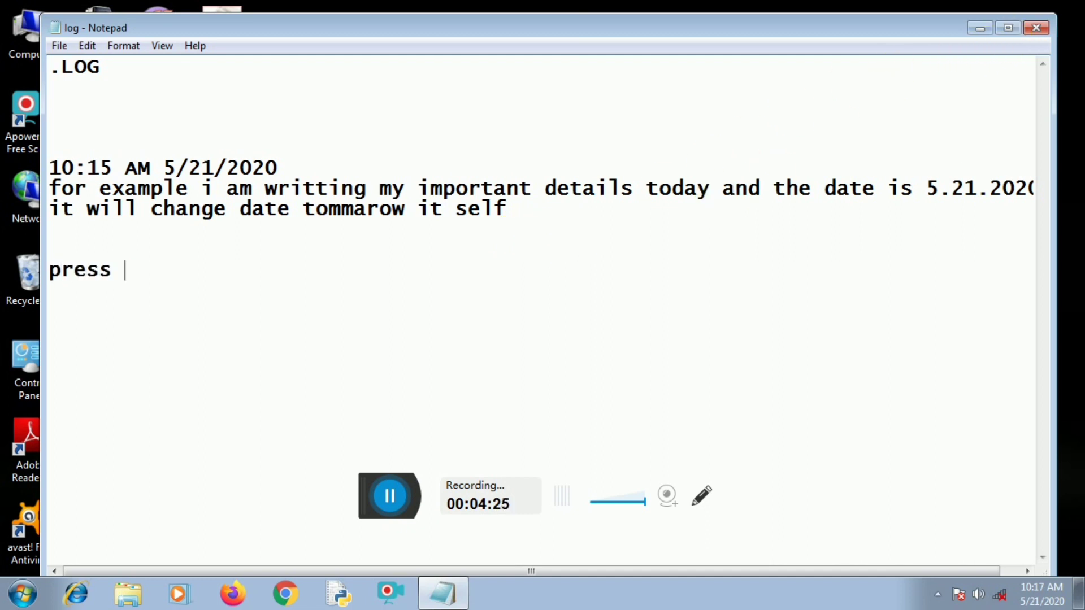
type(" after")
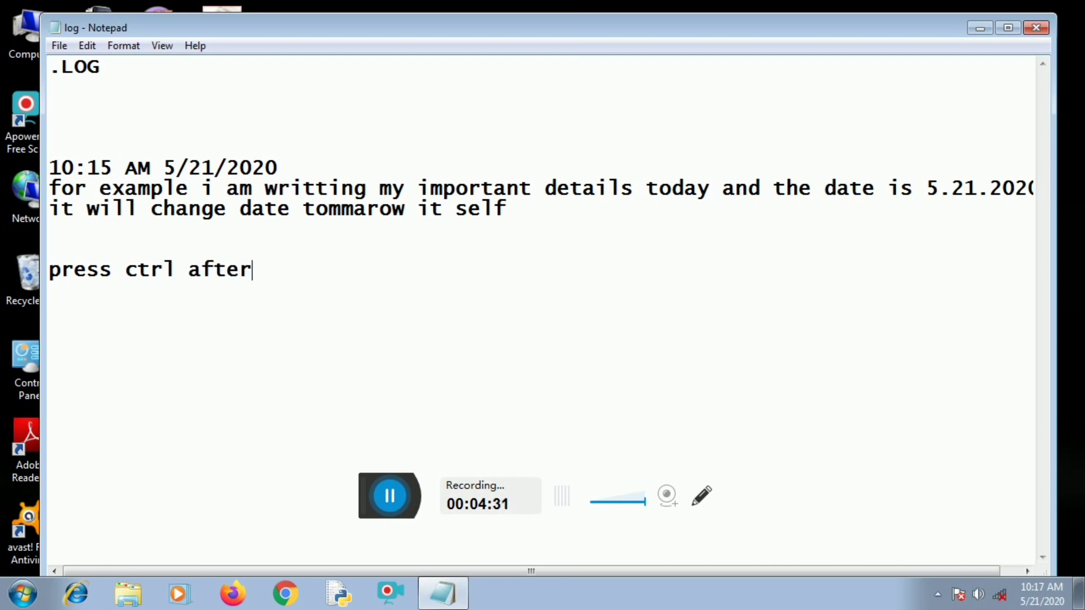
key("BackSpace")
key("BackSpace")
key("BackSpace")
key("BackSpace")
key("BackSpace")
key("BackSpace")
type("+s after ")
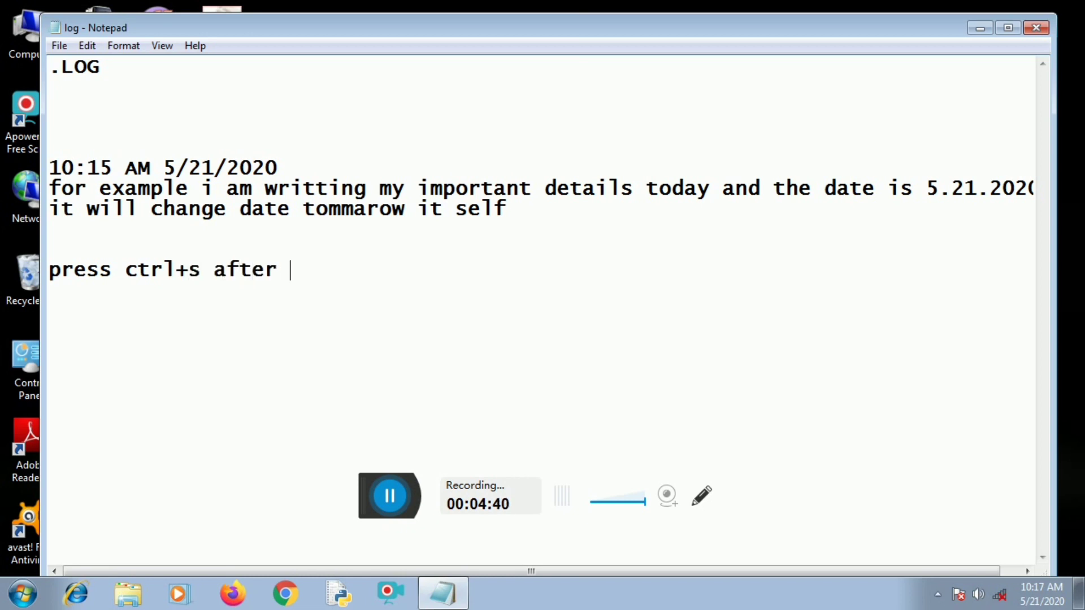
type("wir")
key("BackSpace")
key("BackSpace")
type("ritting ")
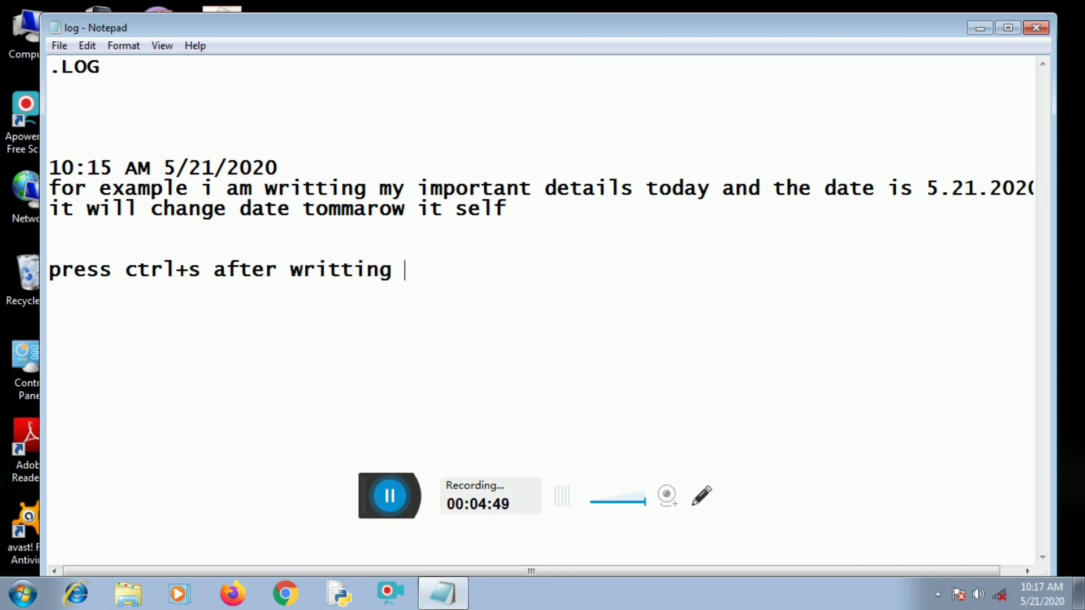
type("your im")
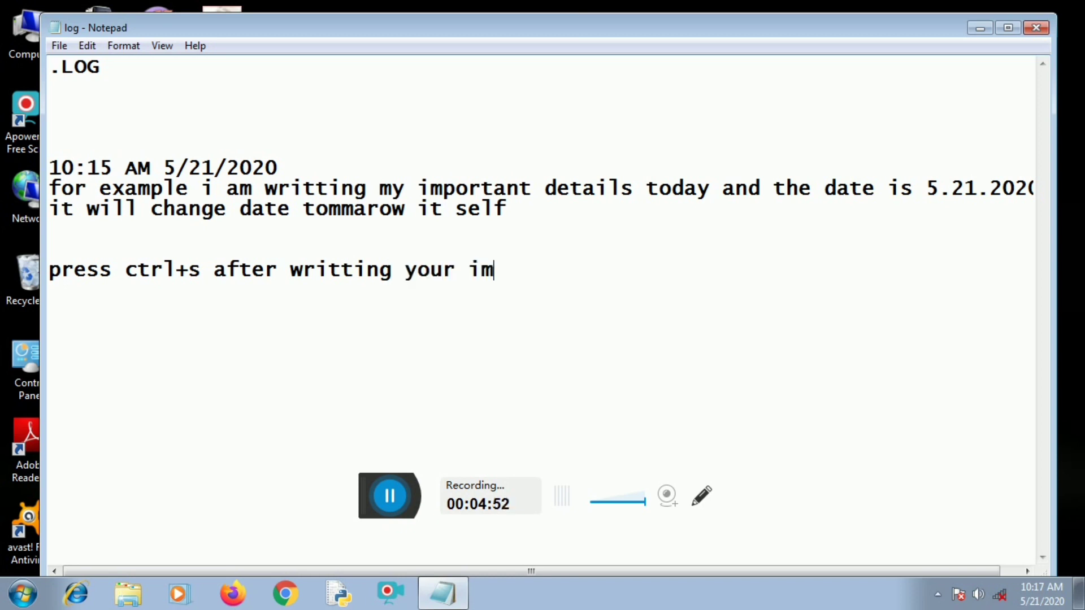
type("portant details")
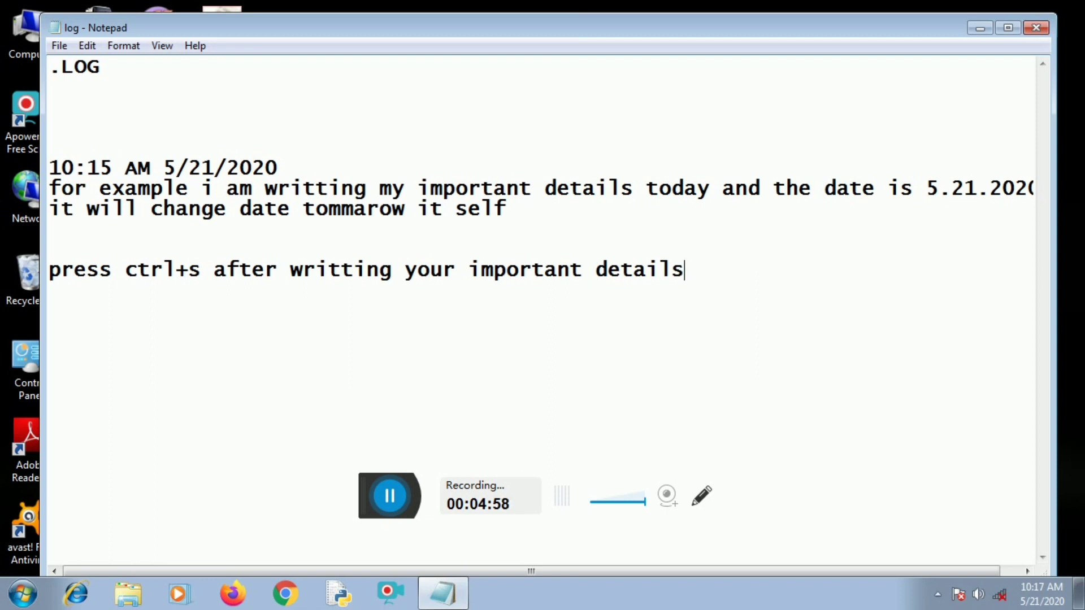
- Delete the whole "press ctrl+s" line below the diary entry
key("BackSpace")
key("BackSpace")
key("BackSpace")
key("BackSpace")
key("BackSpace")
key("BackSpace")
key("BackSpace")
key("BackSpace")
key("BackSpace")
key("BackSpace")
key("BackSpace")
key("BackSpace")
key("BackSpace")
key("BackSpace")
key("BackSpace")
key("BackSpace")
key("BackSpace")
key("BackSpace")
key("BackSpace")
key("BackSpace")
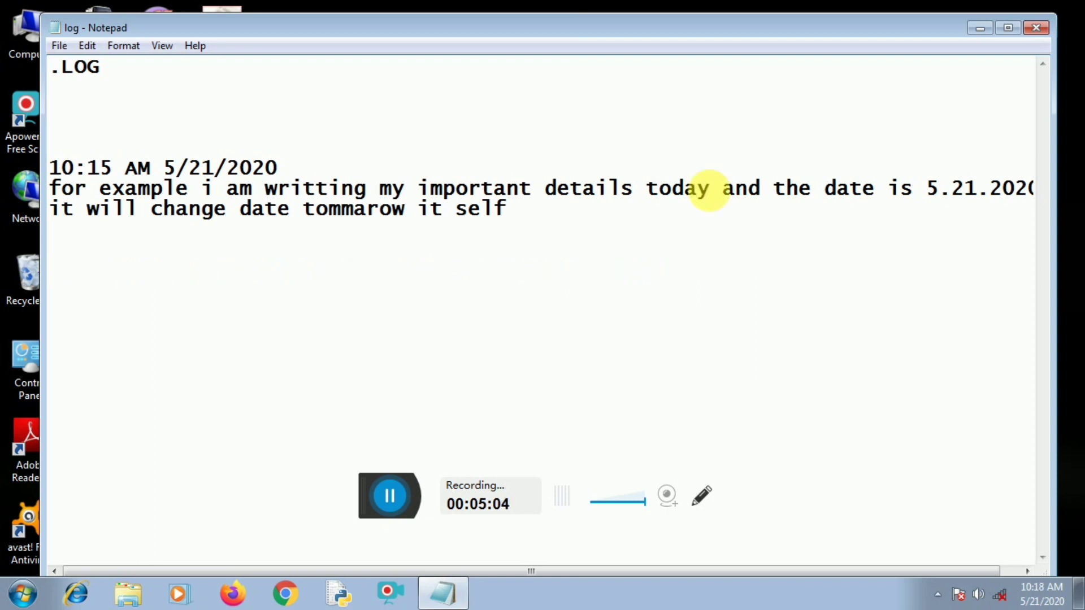
- Save and close the log file, and check its newest timestamp by opening it from the desktop and closing it again
left_click(1038, 30)
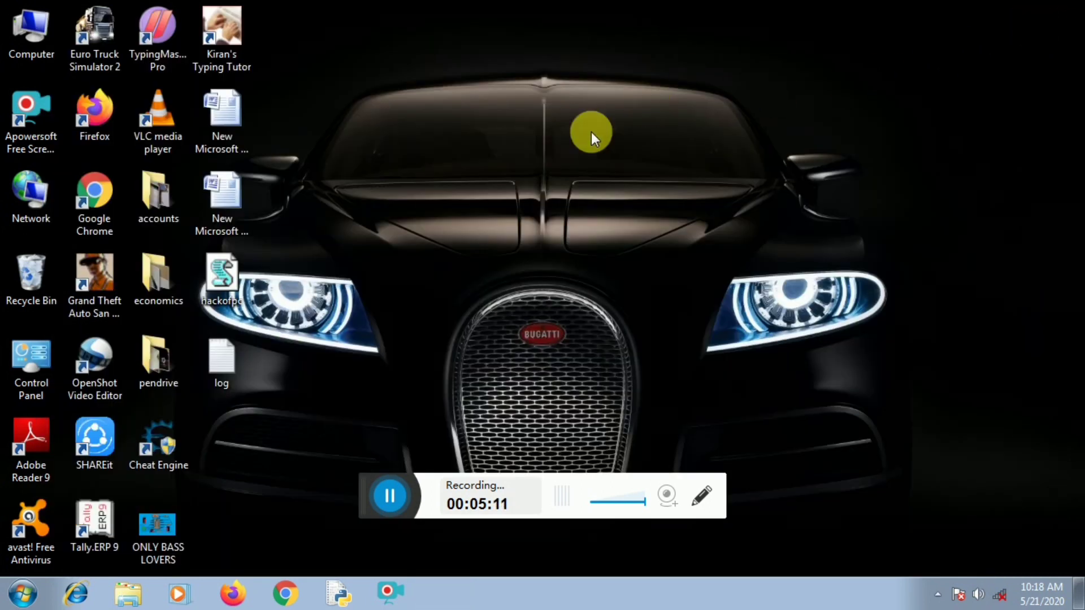
double_click(235, 358)
left_click_drag(285, 306, 121, 308)
left_click(182, 308)
left_click_drag(283, 305, 139, 308)
left_click(280, 294)
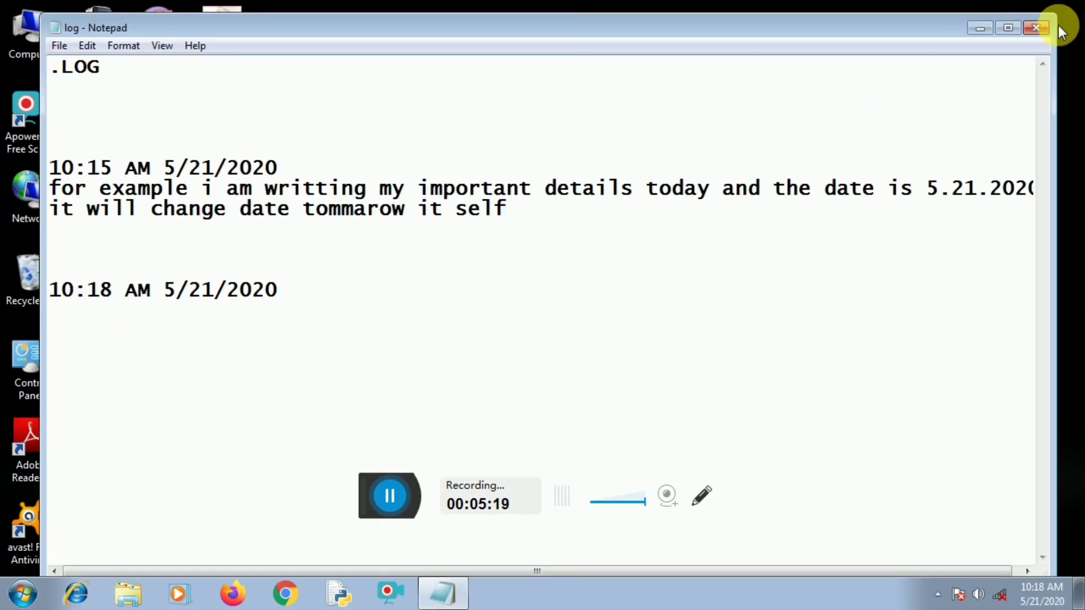
left_click(1036, 27)
left_click(576, 308)
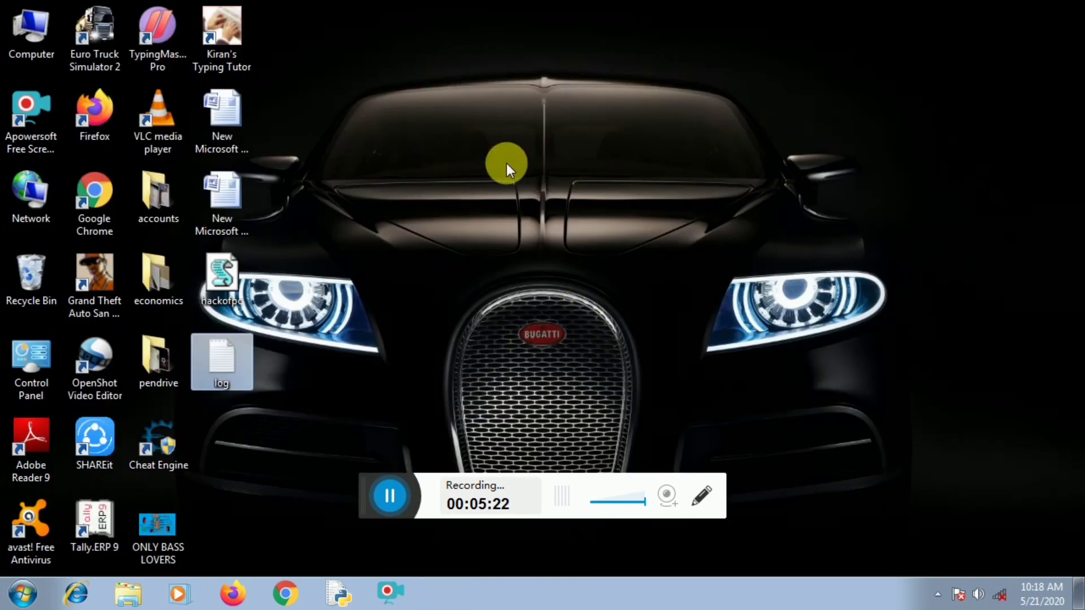